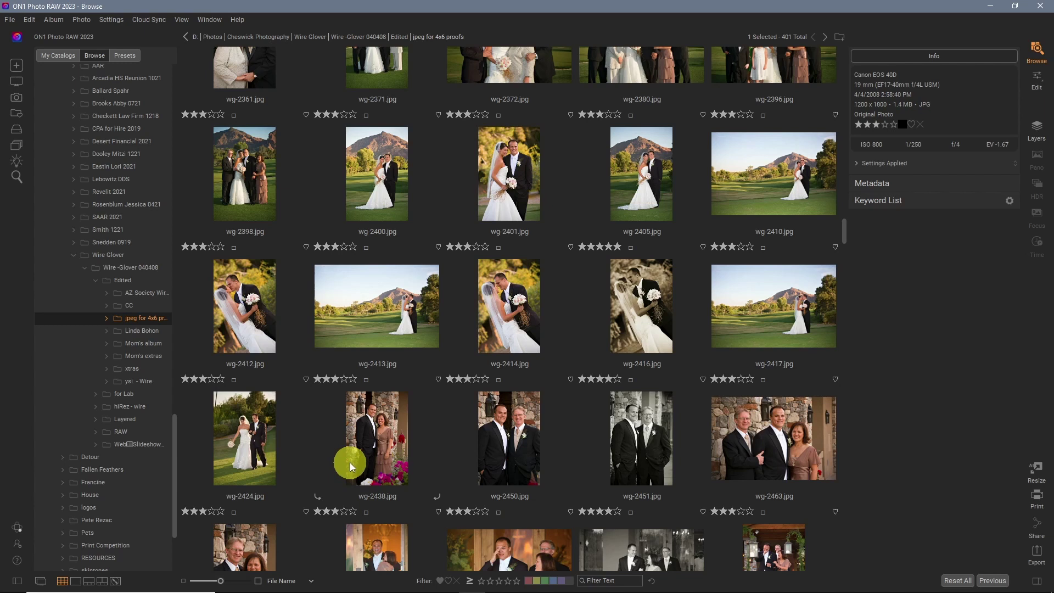
Open wg-2400.jpg in Edit and show more sky styles in the Sky tab
click(383, 180)
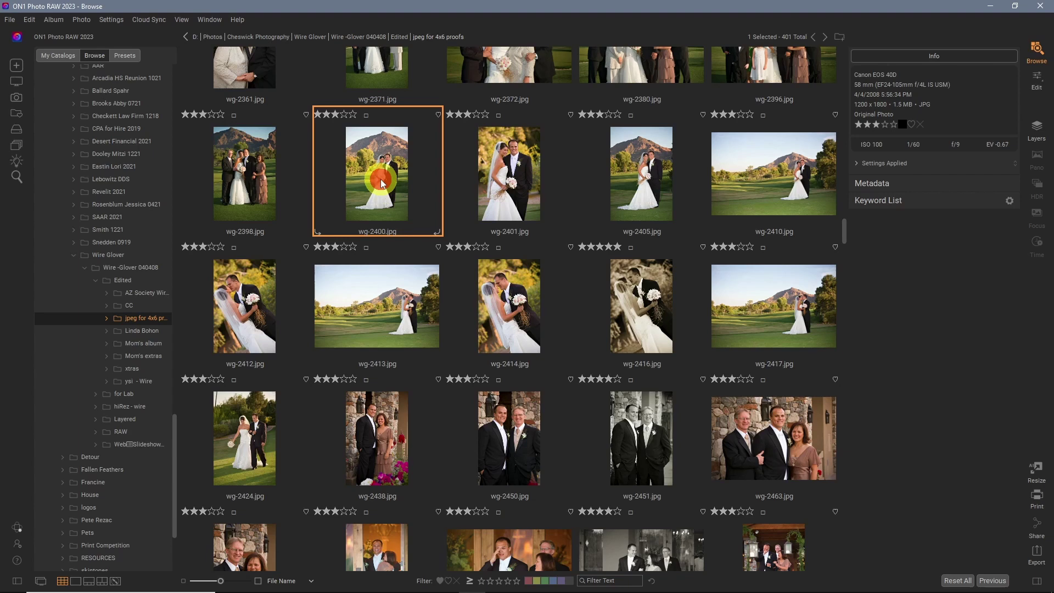
double_click(381, 179)
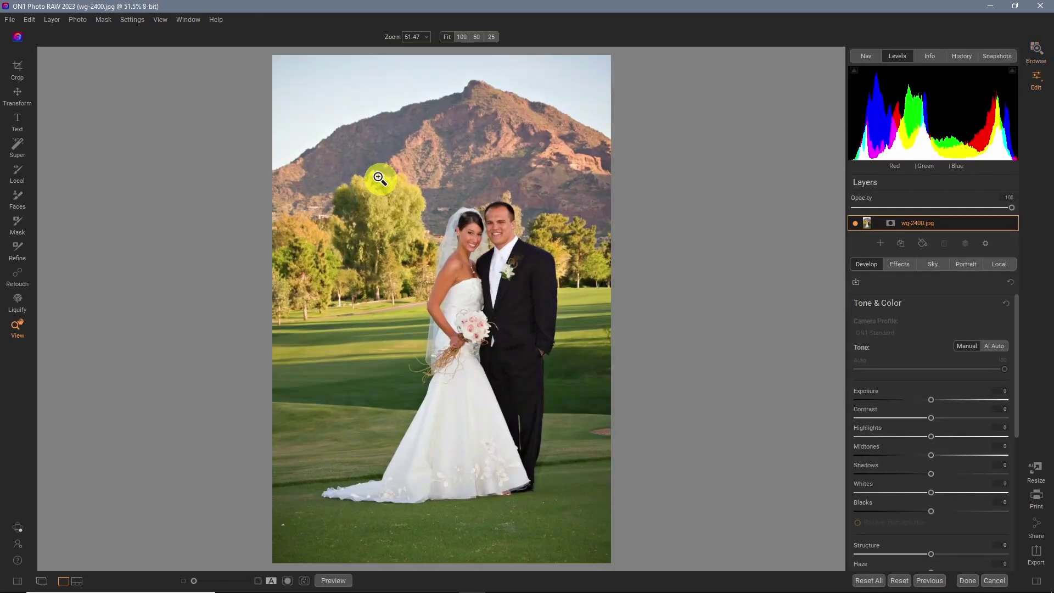
click(933, 264)
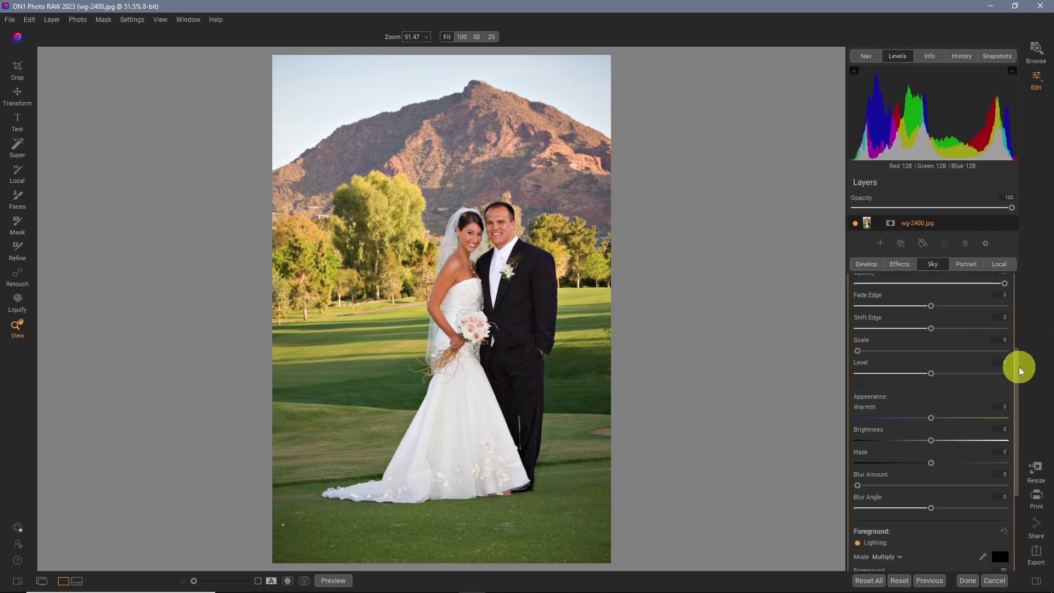
drag(1017, 364, 1016, 266)
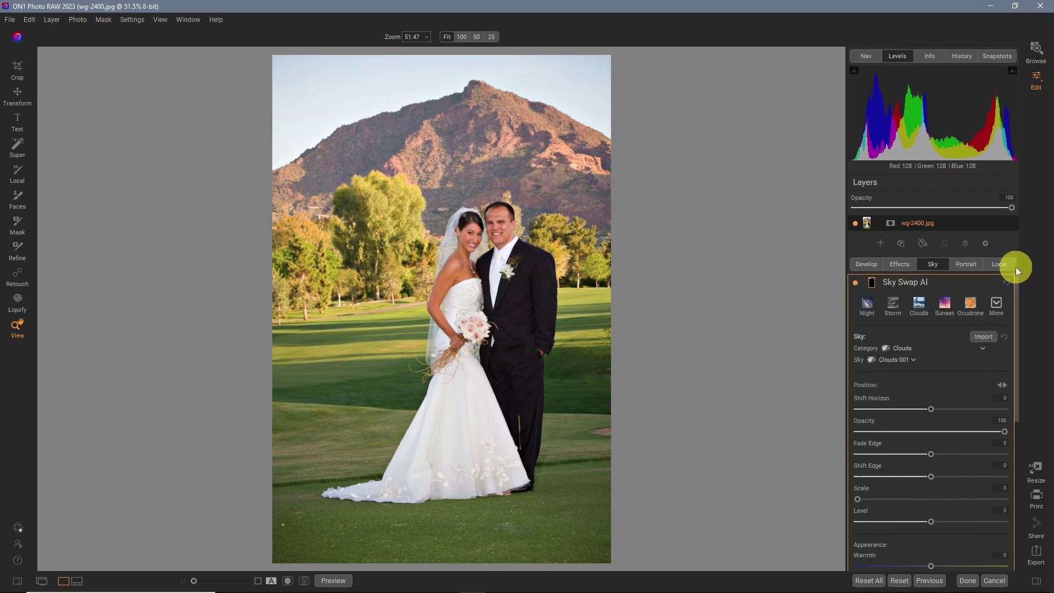
click(996, 306)
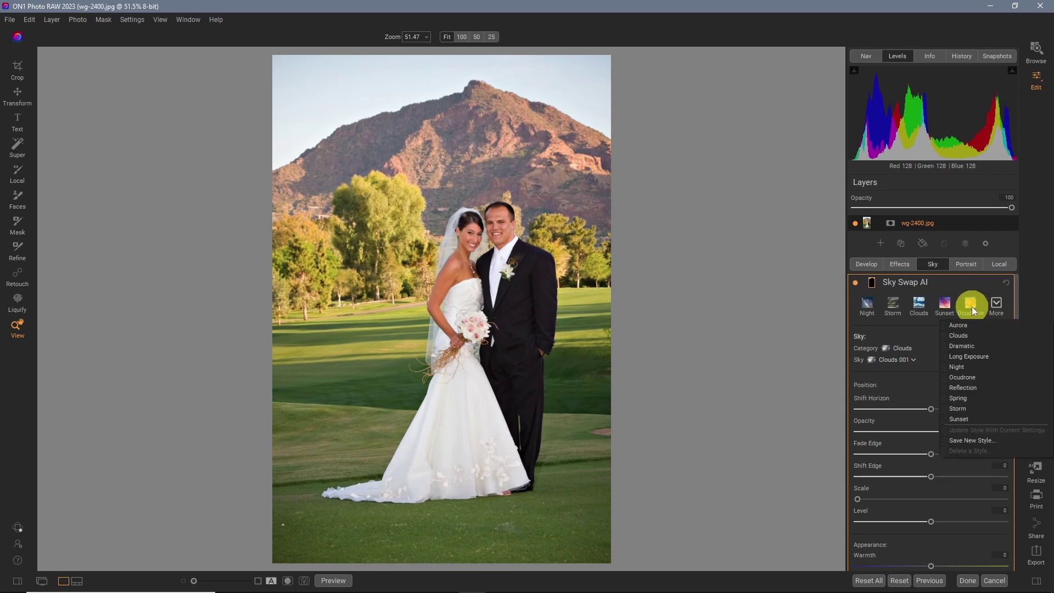
Apply the OcuDrone style with the Blue Velvet category and OcuDrone_Blue_Velvet_Sky_09
click(971, 304)
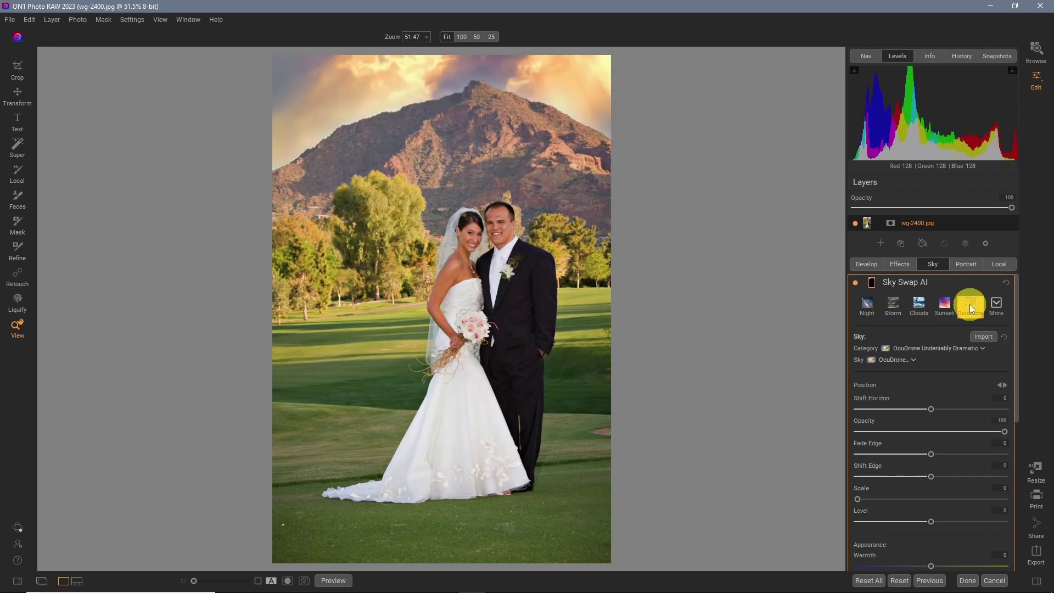
click(983, 349)
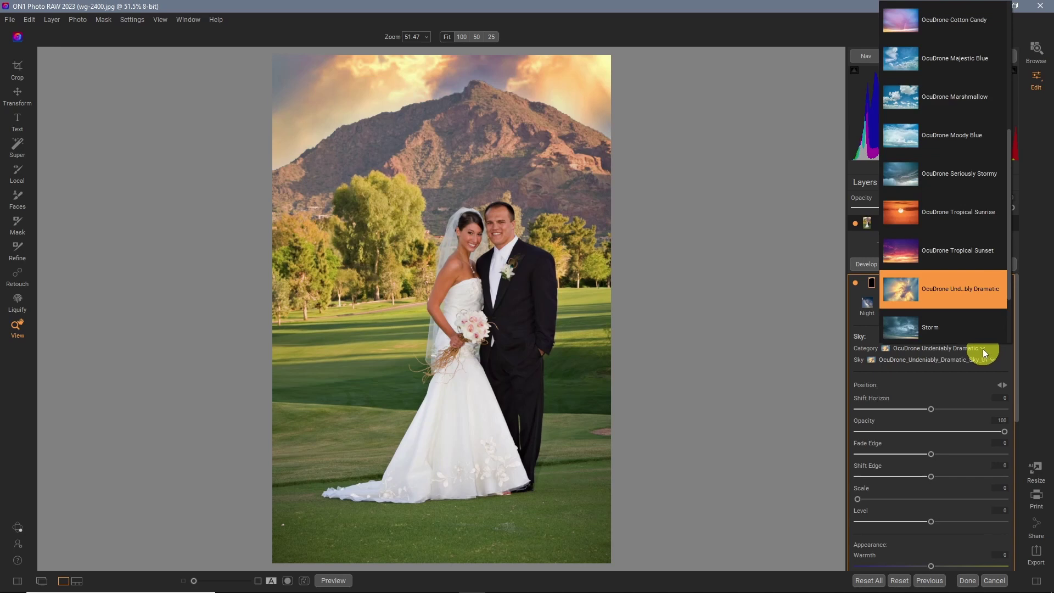
scroll(978, 341, down, 2)
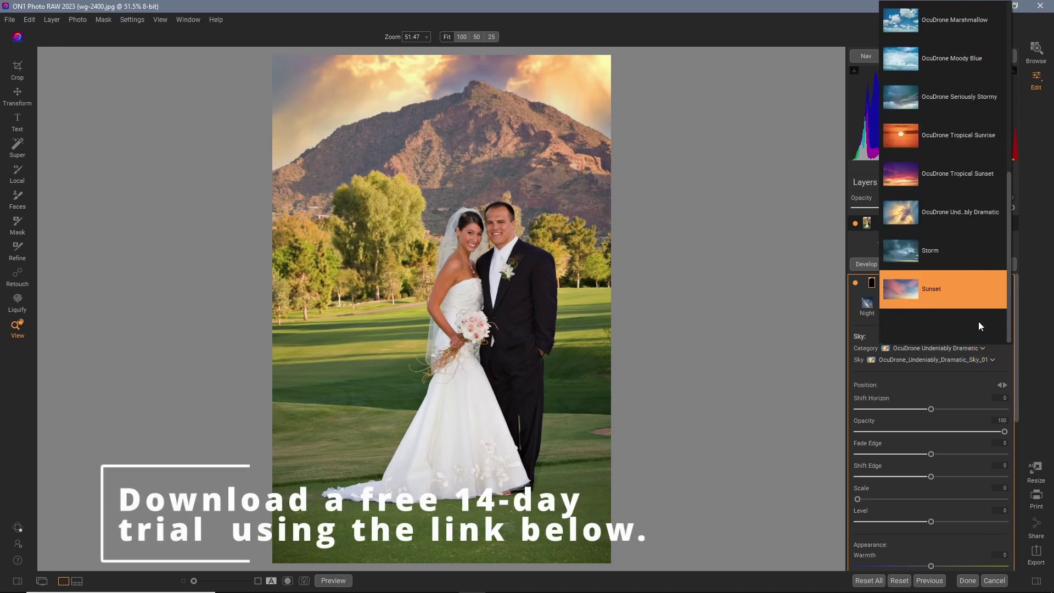
scroll(949, 269, up, 6)
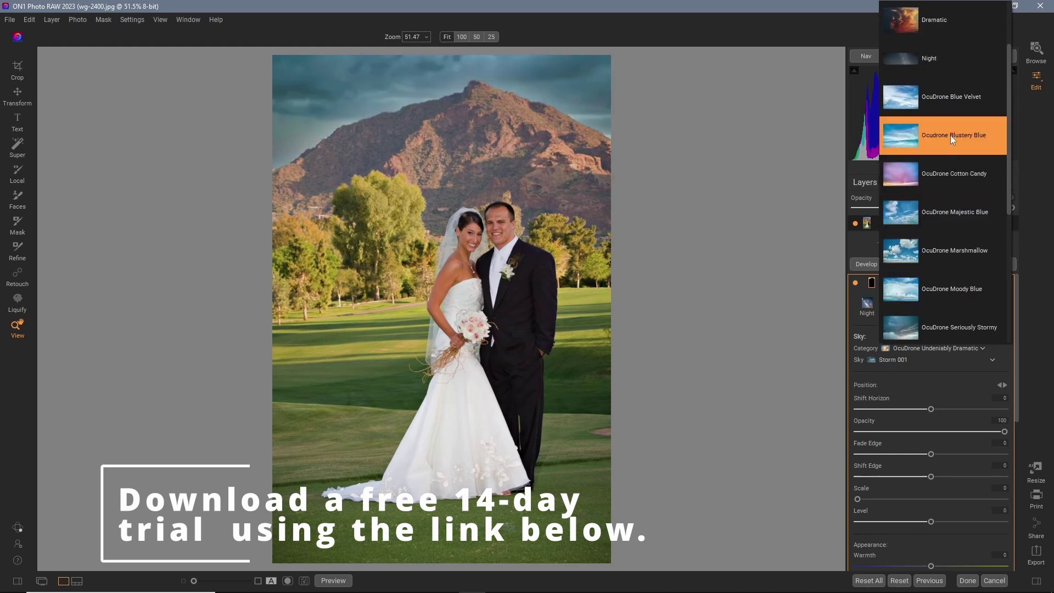
click(941, 100)
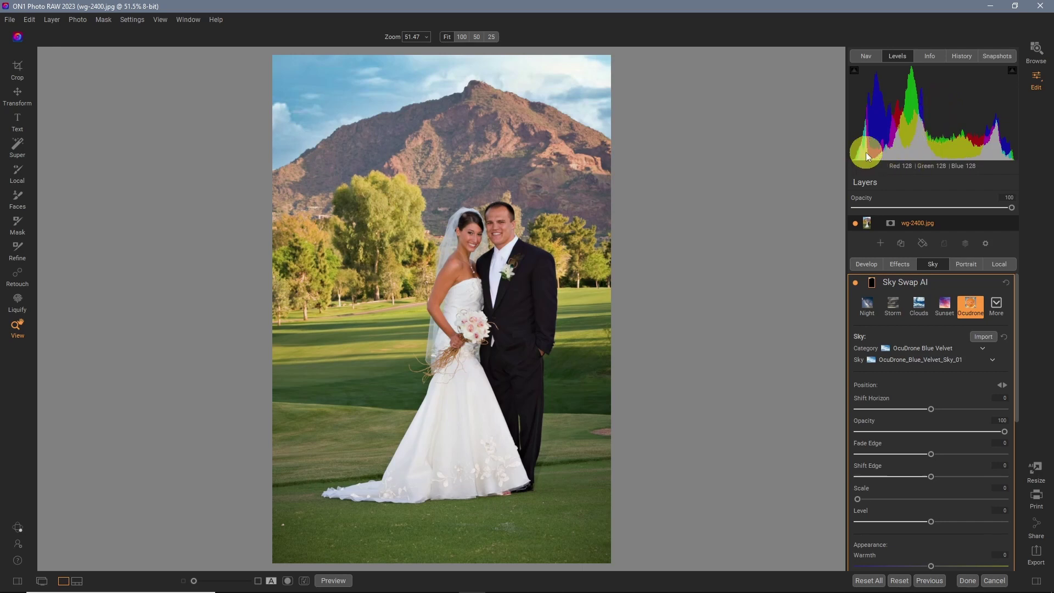
click(993, 361)
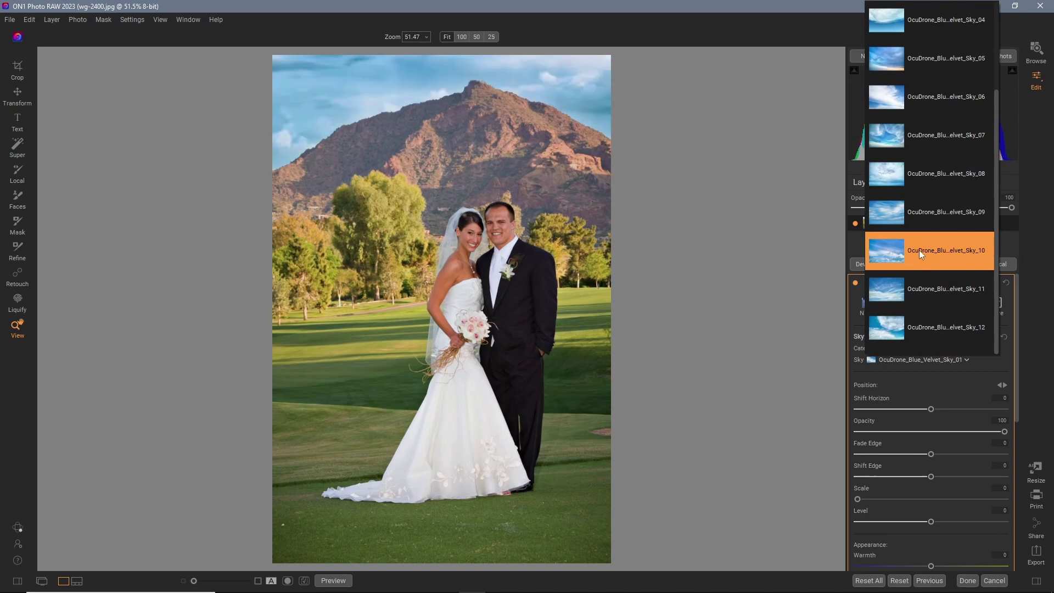
click(890, 213)
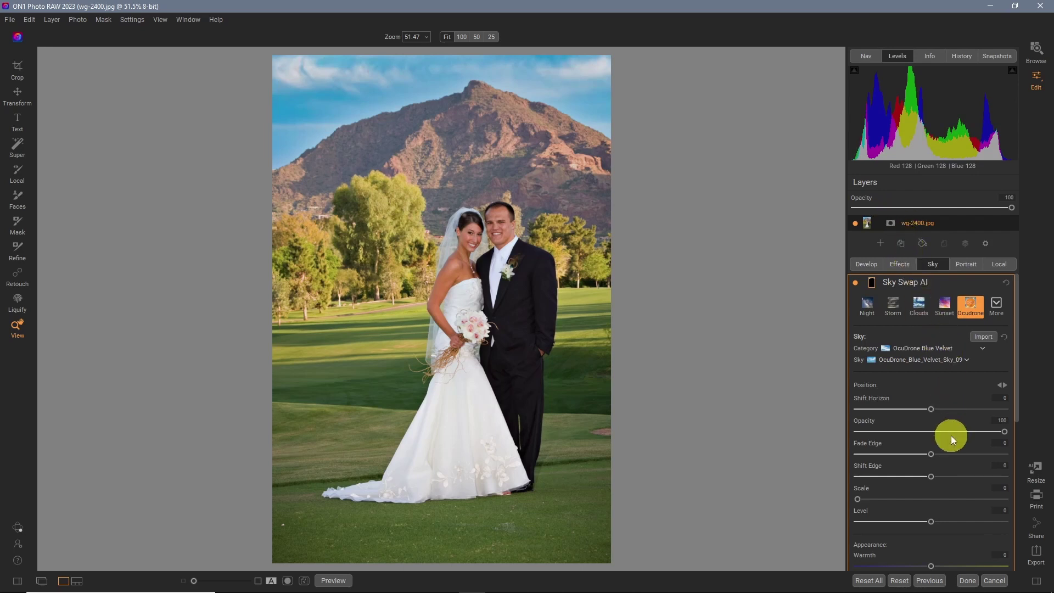
Commit the edit, select wg-2405, wg-2410, wg-2413, wg-2417, wg-2424, and sync Sky
click(966, 580)
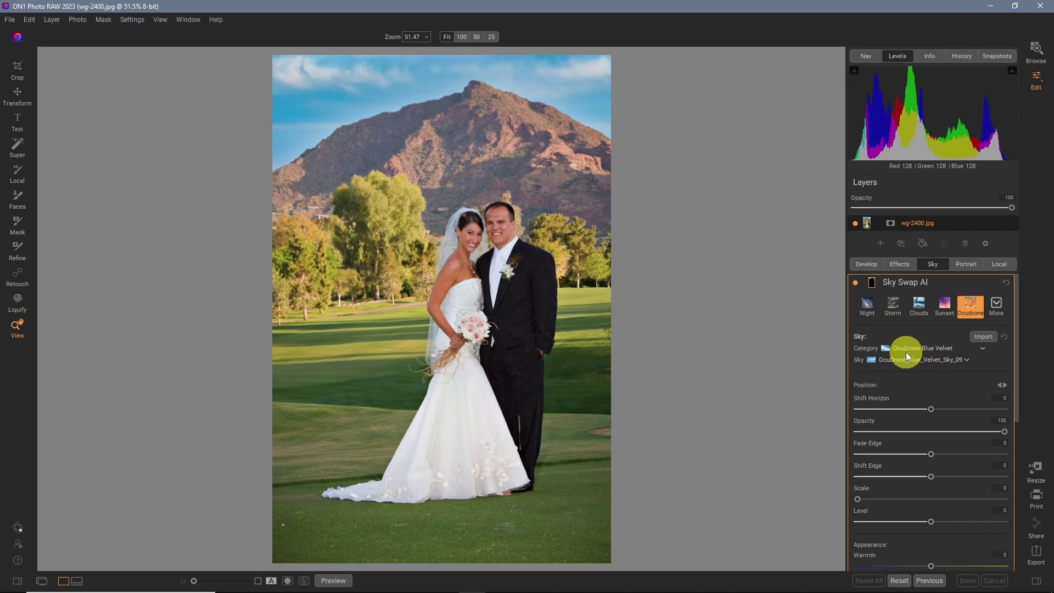
key(g)
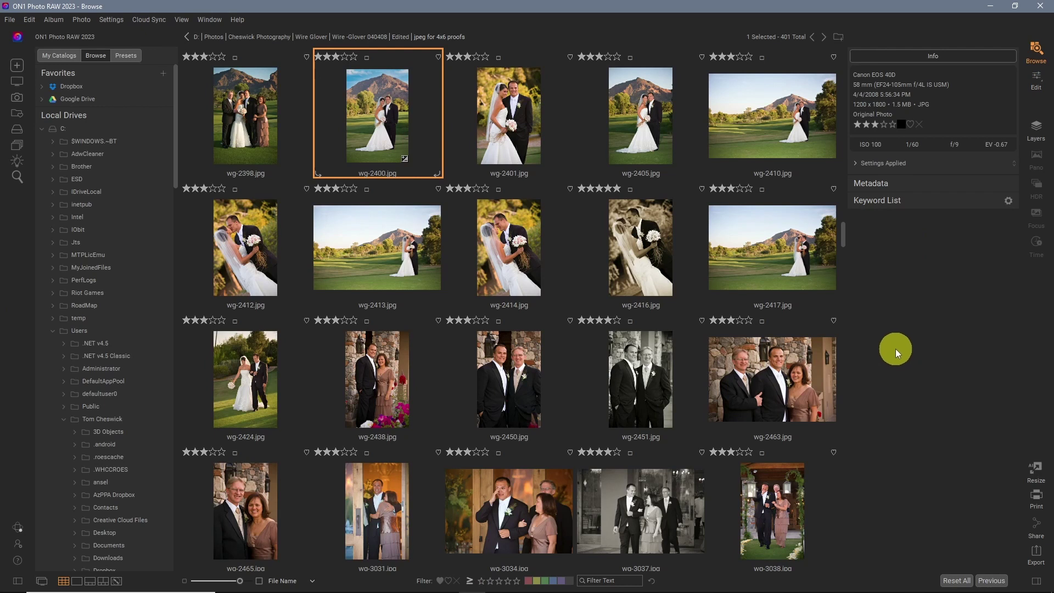
ctrl+click(640, 125)
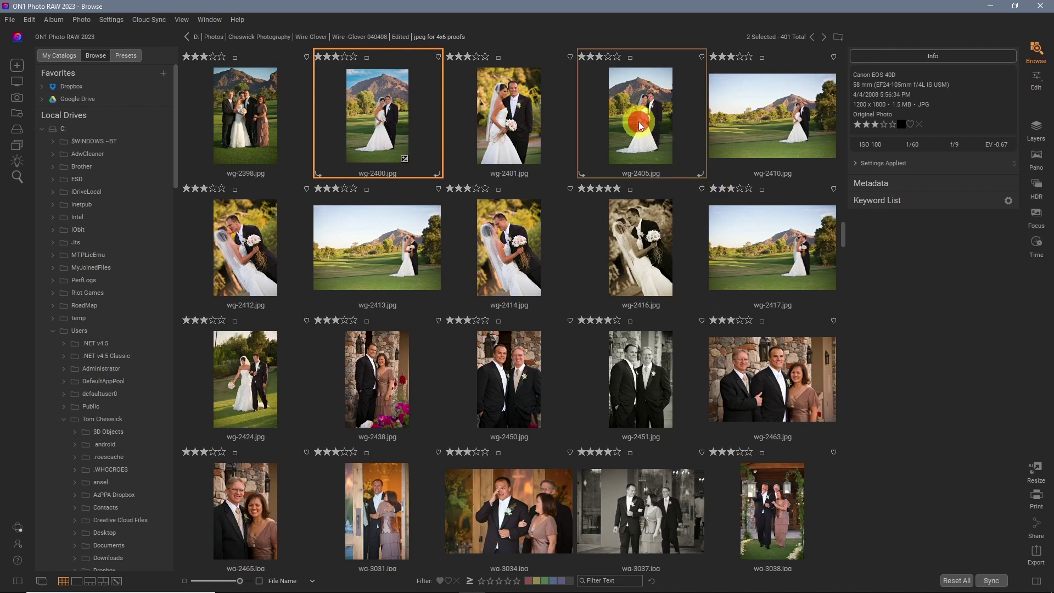
ctrl+click(777, 119)
ctrl+click(361, 243)
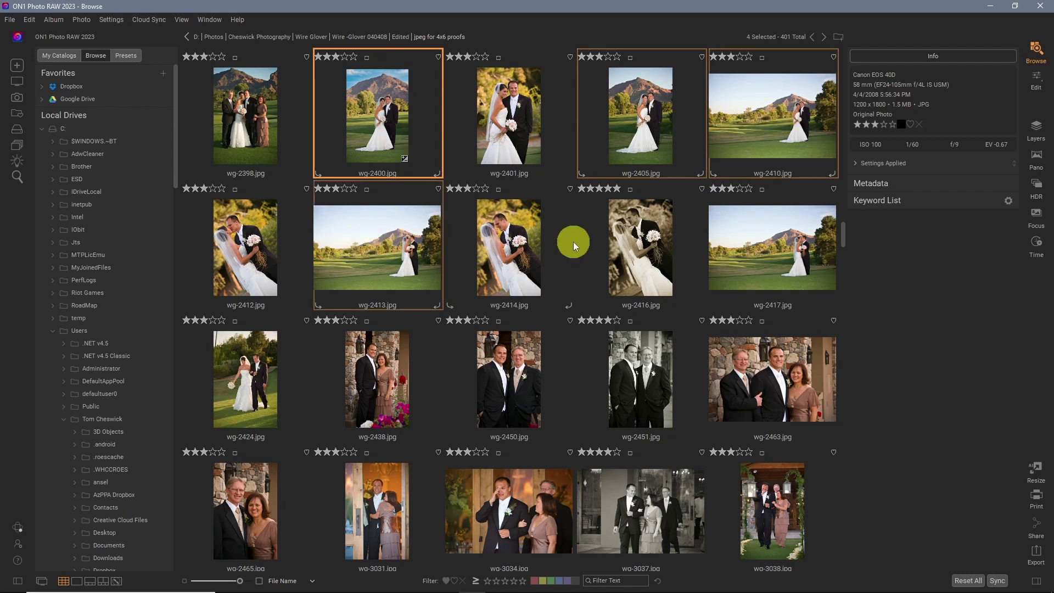
ctrl+click(751, 241)
ctrl+click(237, 386)
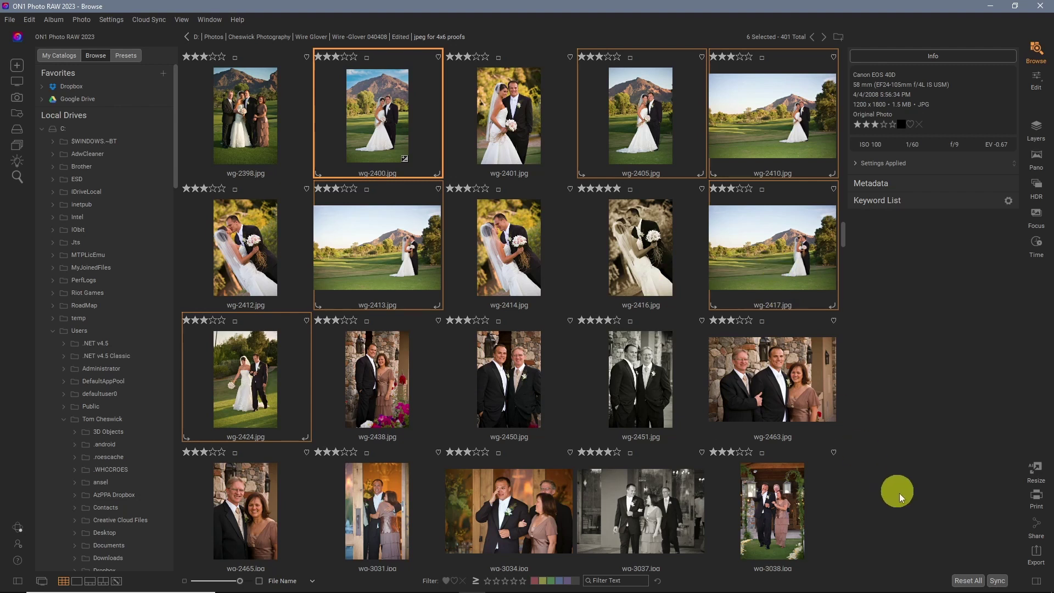
click(998, 581)
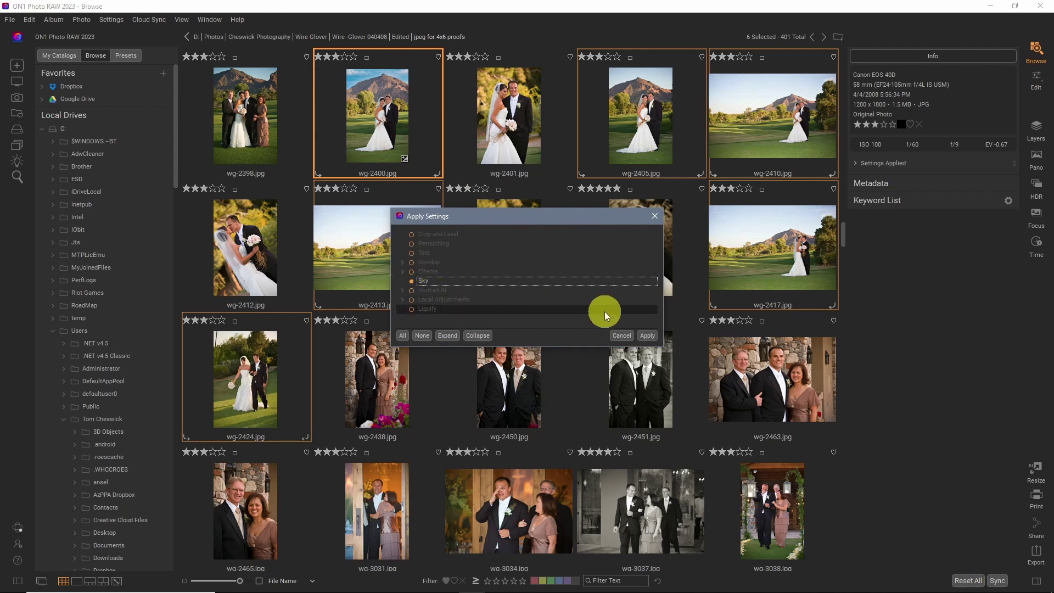
click(647, 336)
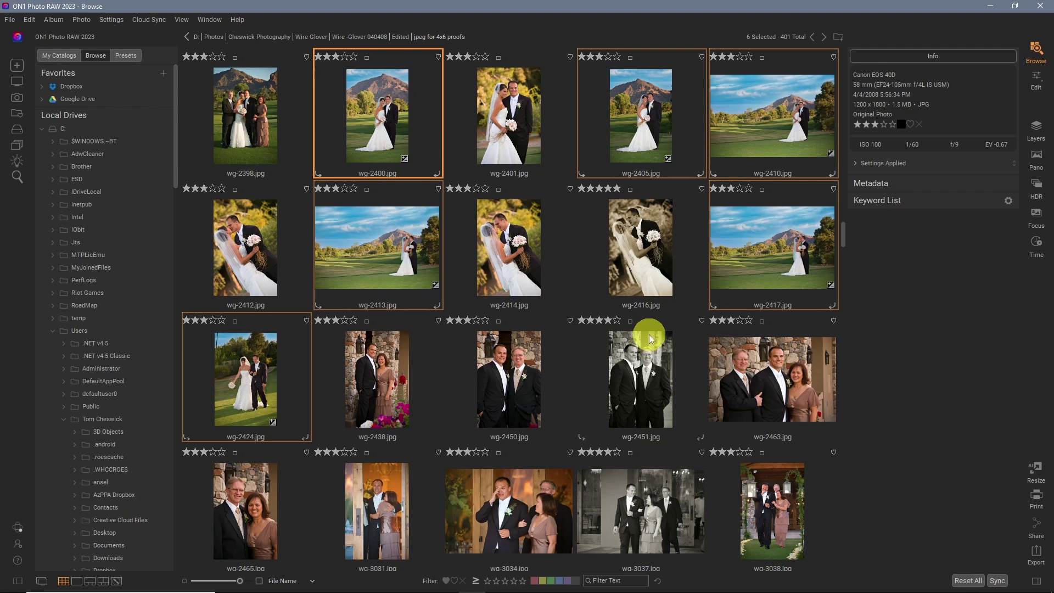
Open wg-2410 in Edit, show its synced sky settings and list the Blue Velvet skies
click(775, 120)
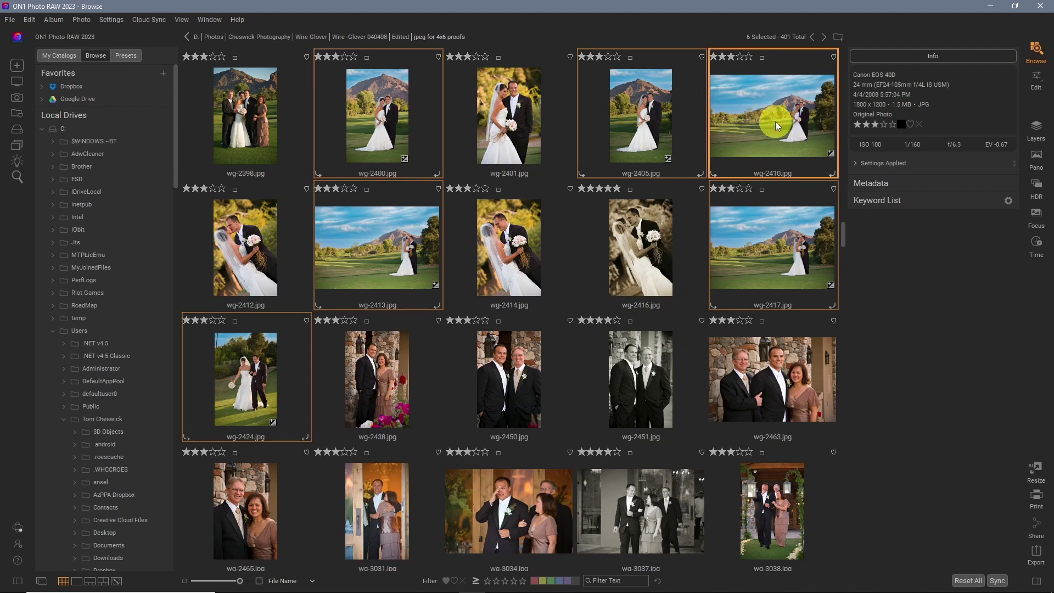
double_click(775, 120)
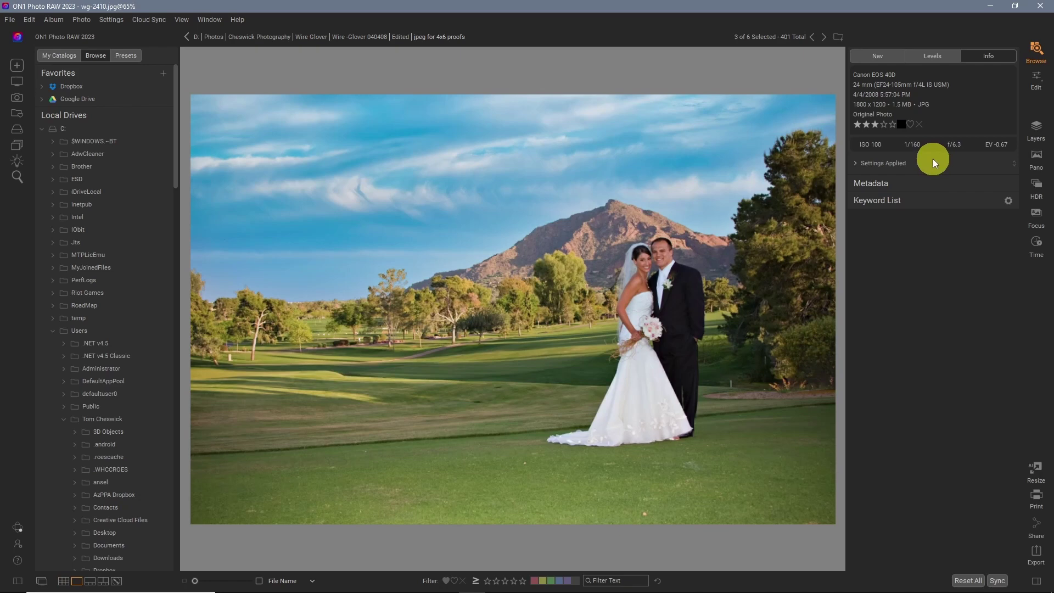
click(1042, 85)
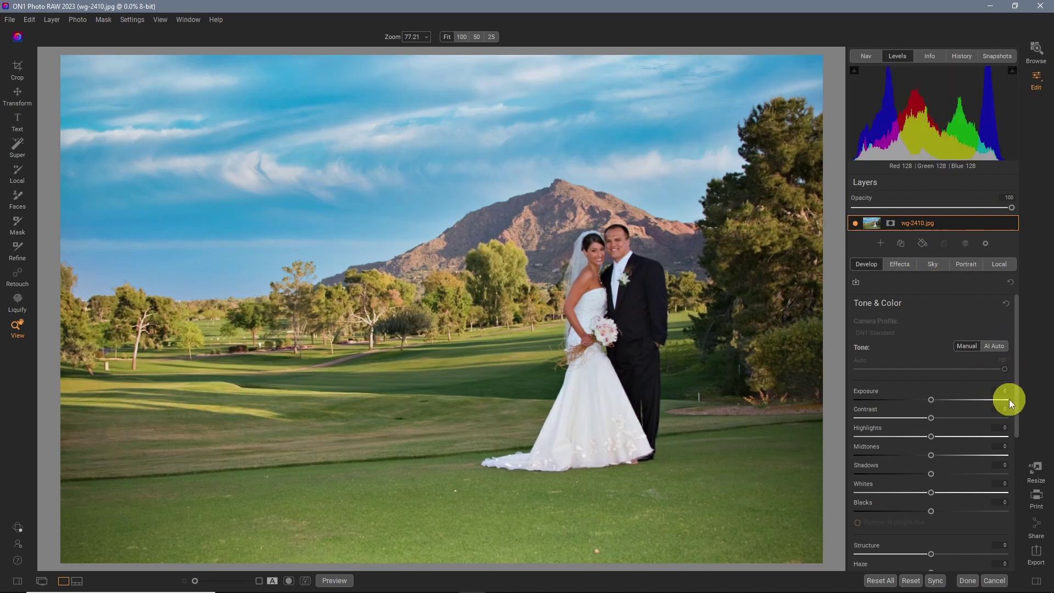
key(ctrl+3)
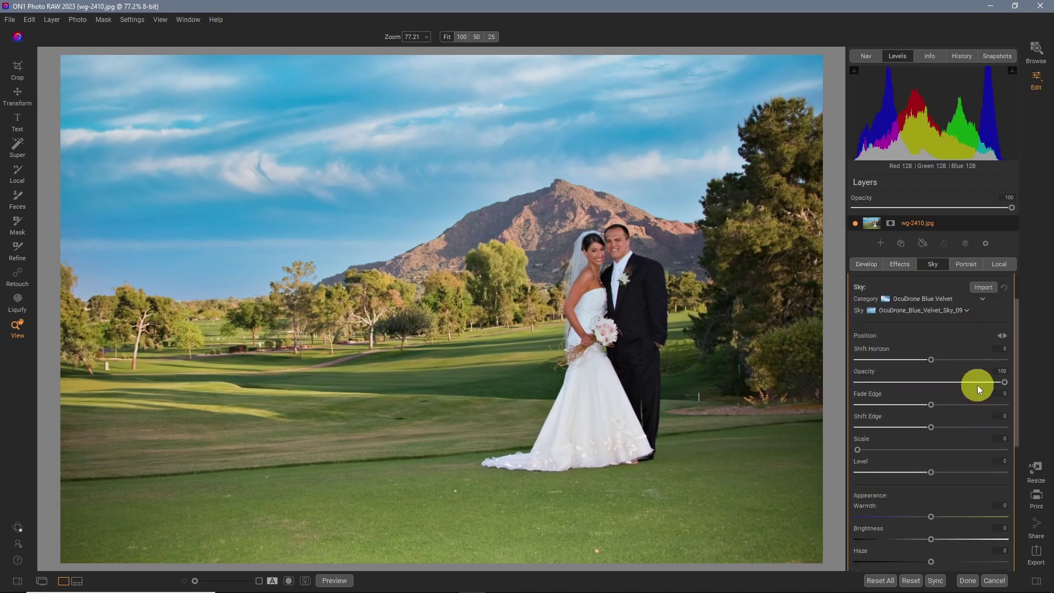
scroll(977, 384, up, 2)
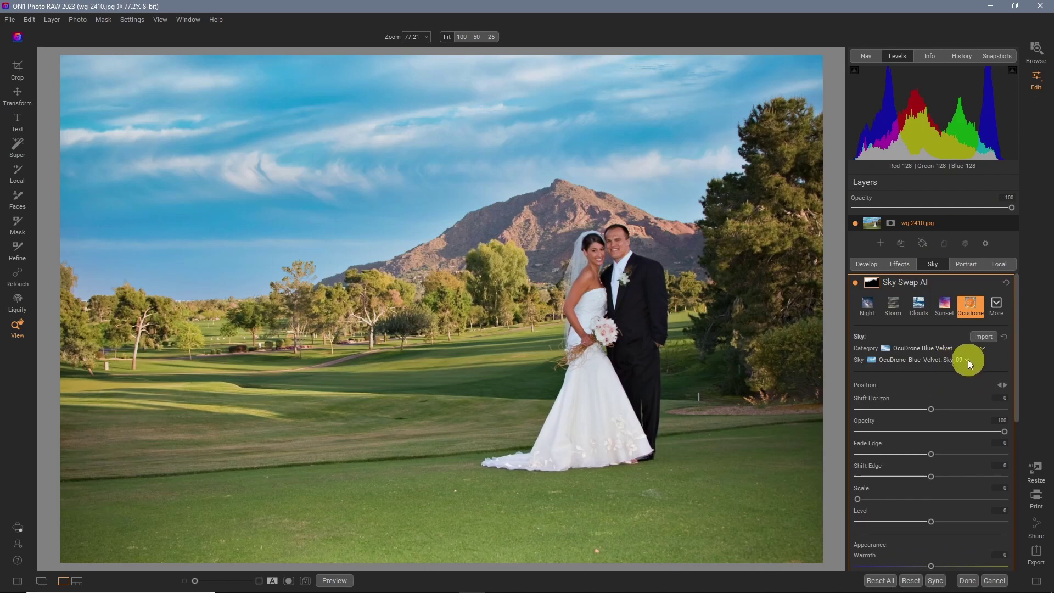
click(967, 360)
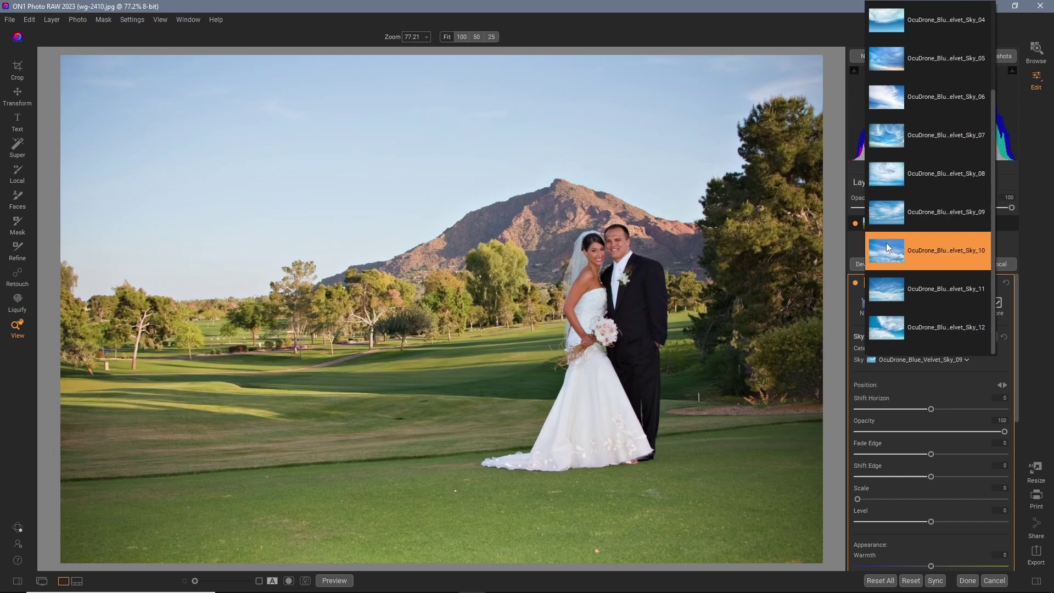
scroll(898, 165, up, 1)
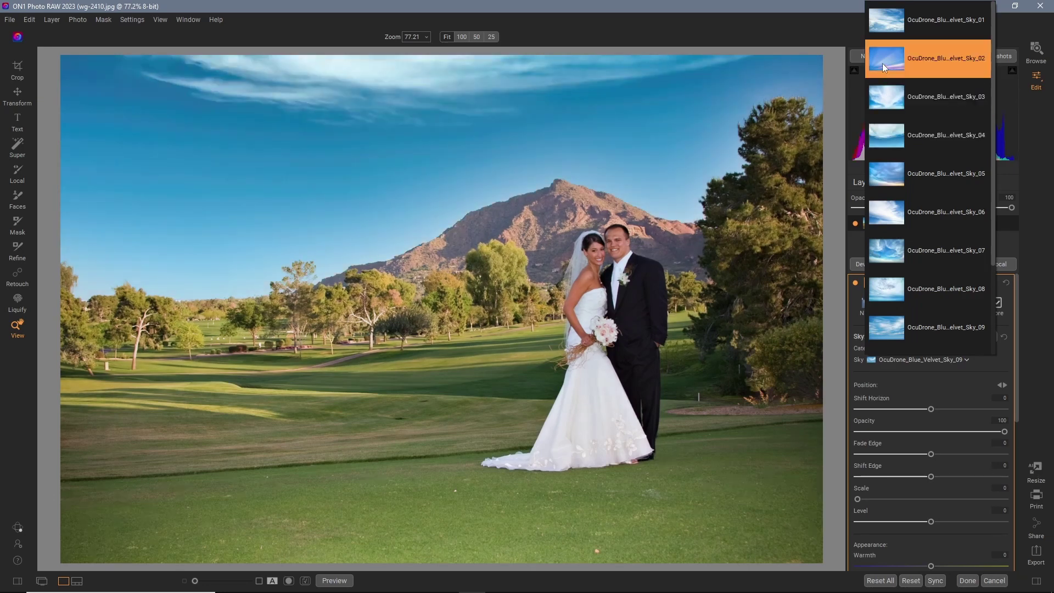
Pick OcuDrone_Blue_Velvet_Sky_01 and lower the sky Opacity to about 55
click(892, 23)
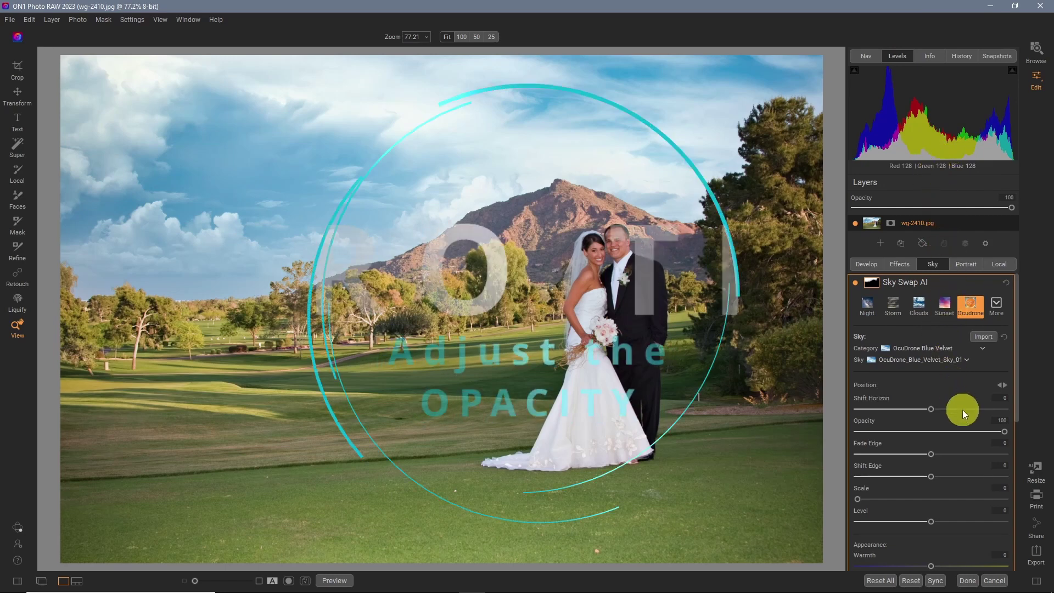
scroll(947, 394, down, 1)
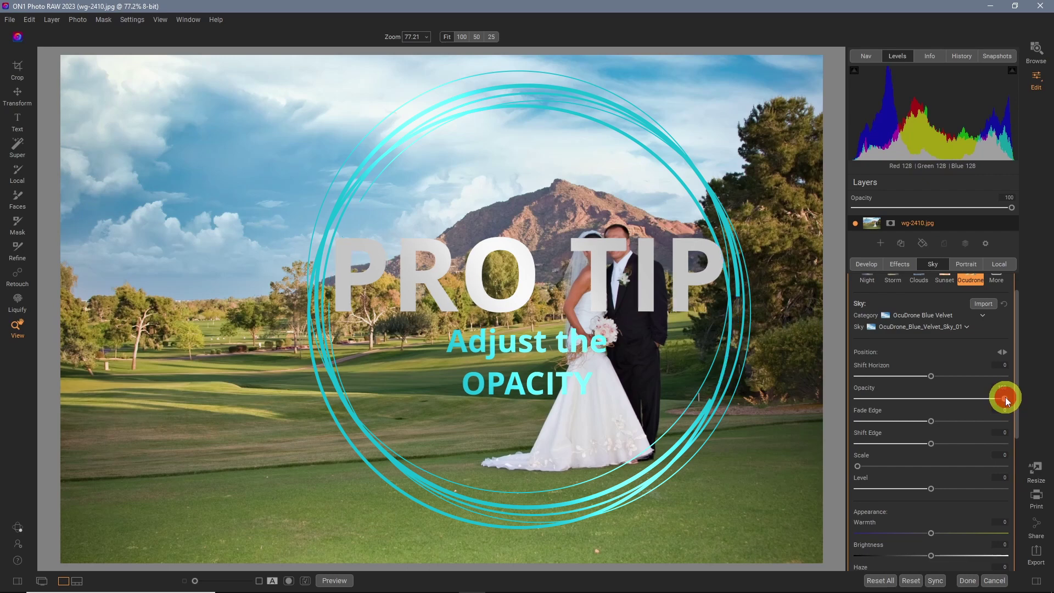
drag(1006, 397, 945, 403)
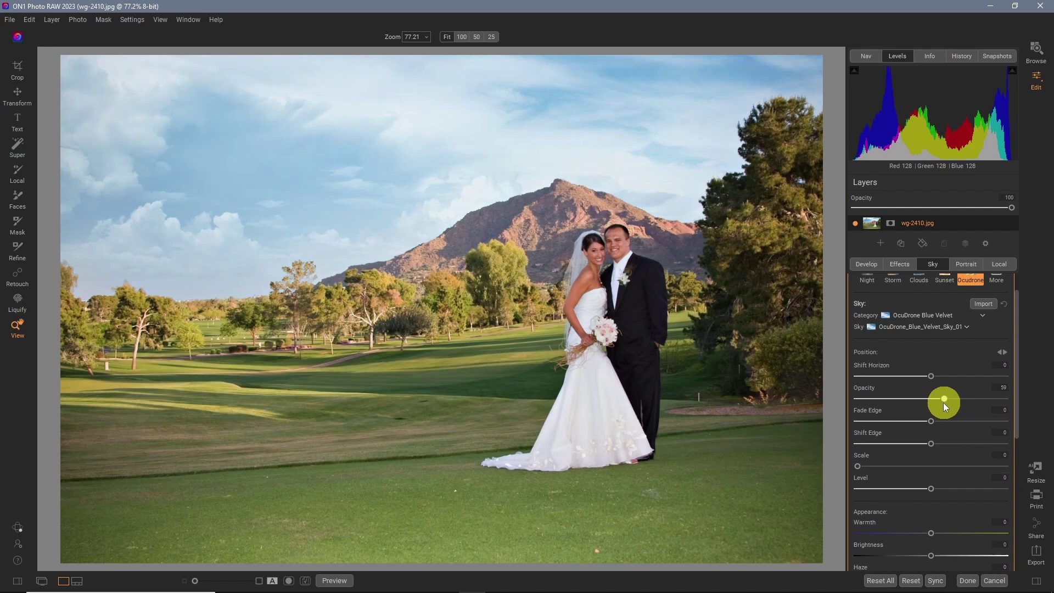
drag(943, 403, 939, 405)
Toggle Foreground Lighting off and on to compare the result
scroll(943, 474, down, 3)
scroll(927, 494, down, 1)
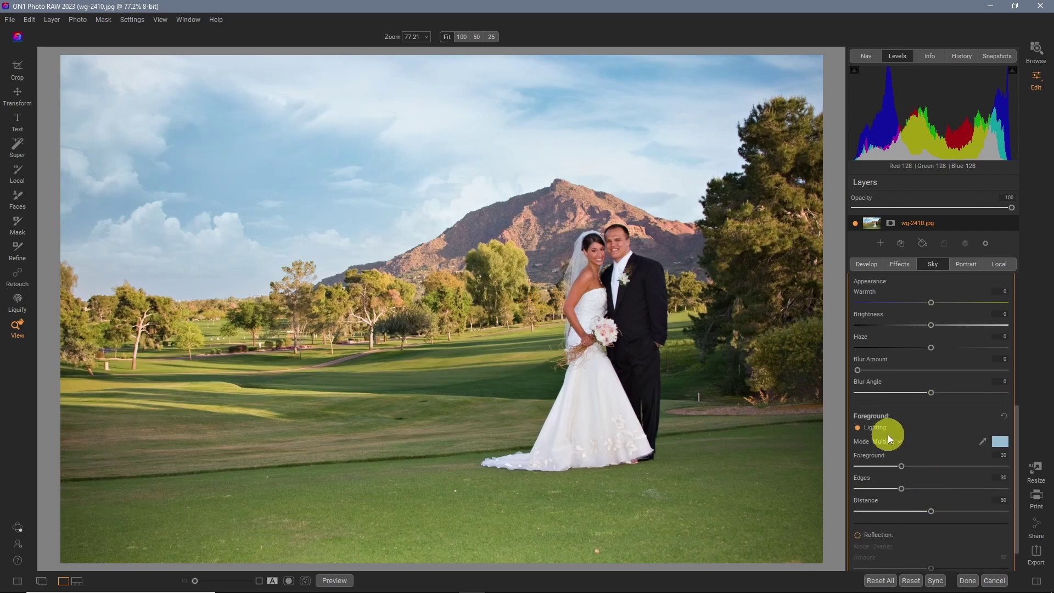
click(860, 428)
click(859, 427)
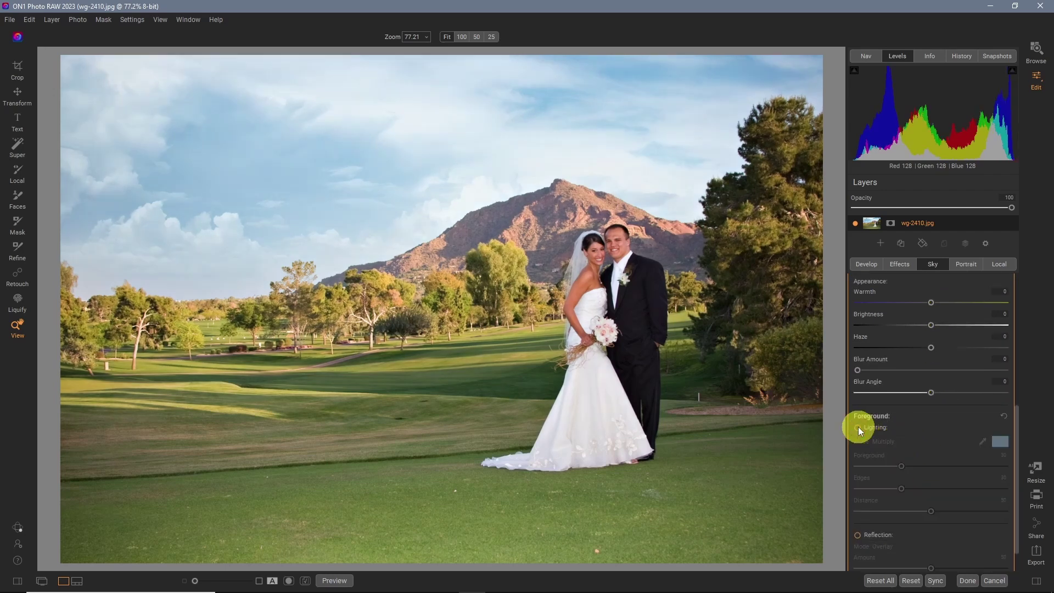
click(858, 427)
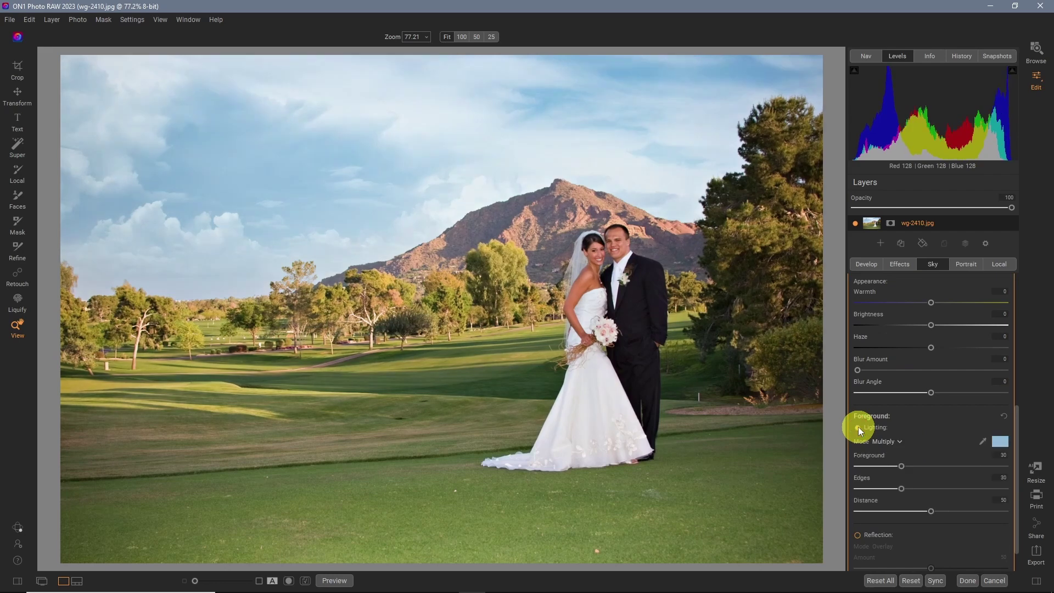
Turn foreground lighting back on and sync the Sky setting to the selected wedding photos
click(859, 427)
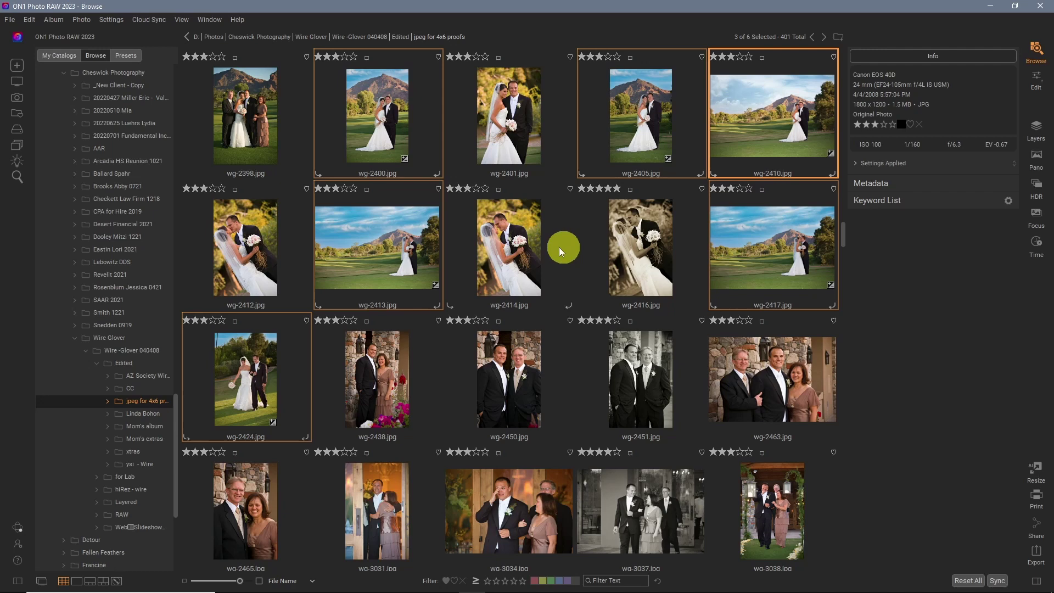
click(998, 580)
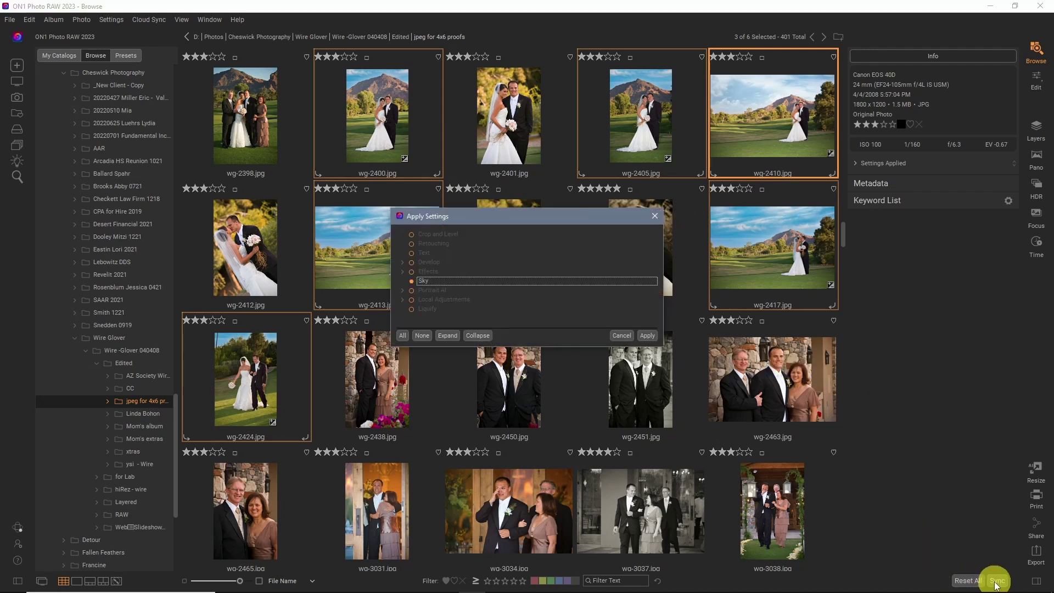
click(647, 335)
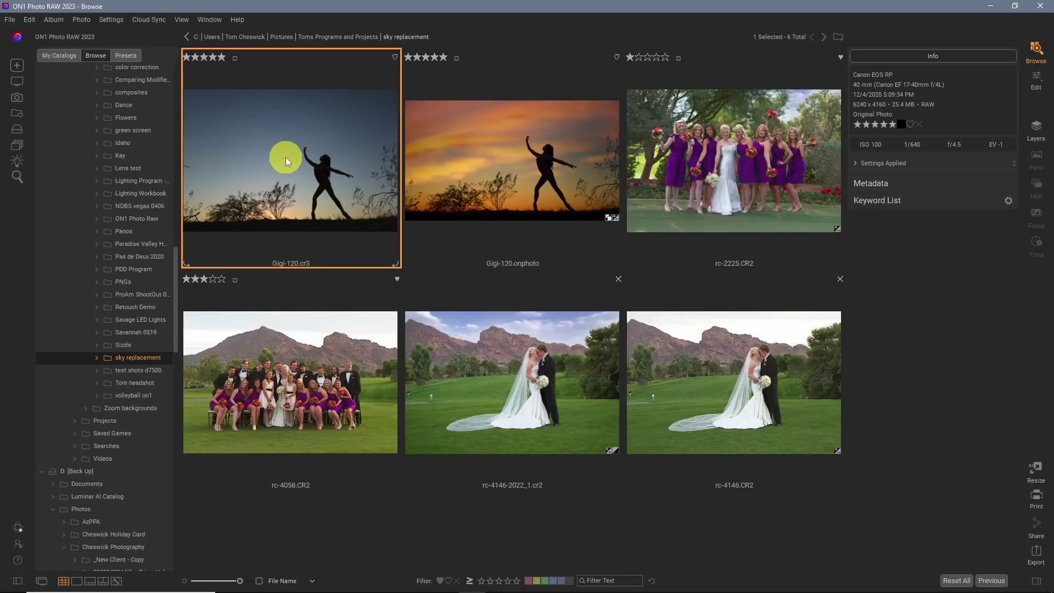
Reset Gigi-120.cr3's settings and open it in Edit on the Sky tab
right_click(285, 158)
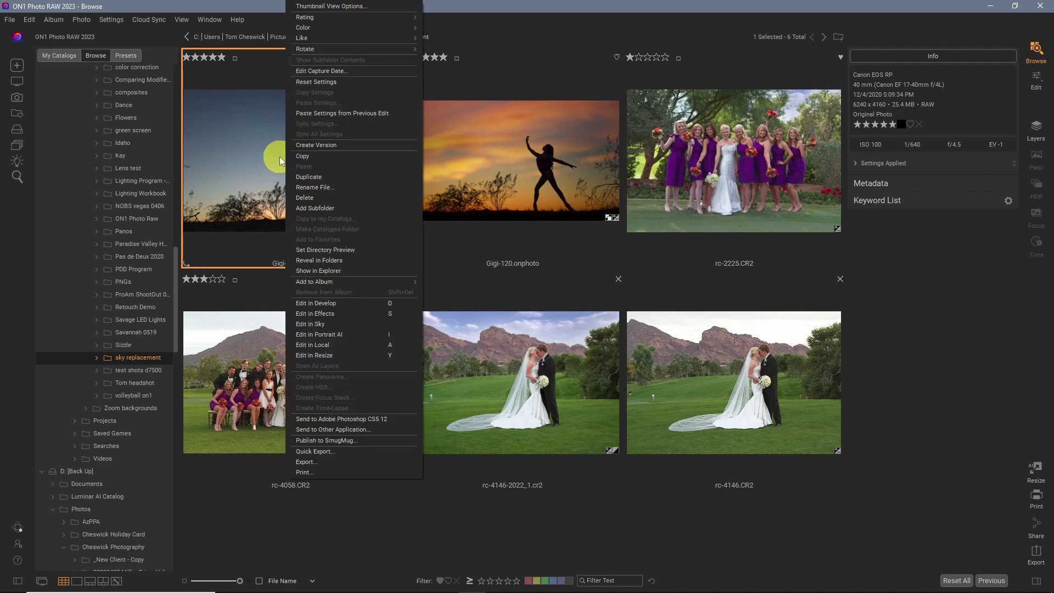
click(304, 81)
click(593, 344)
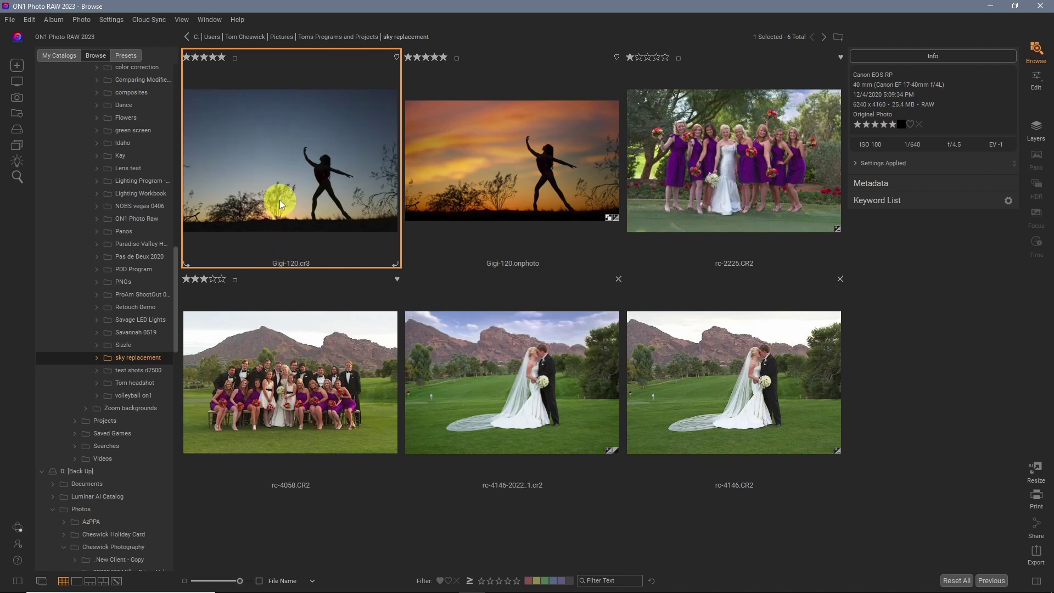
click(1037, 80)
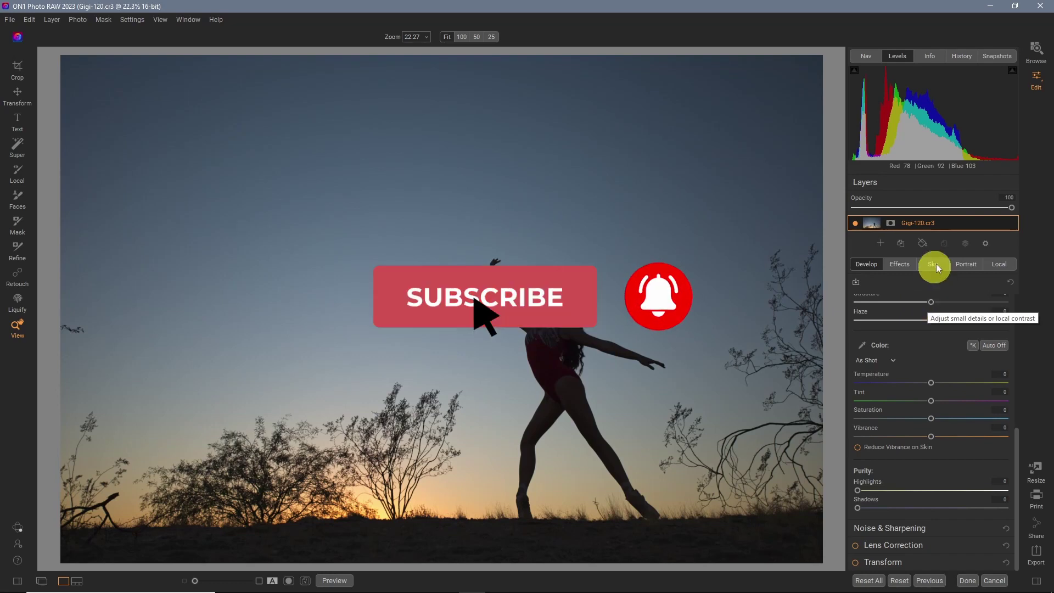
click(934, 266)
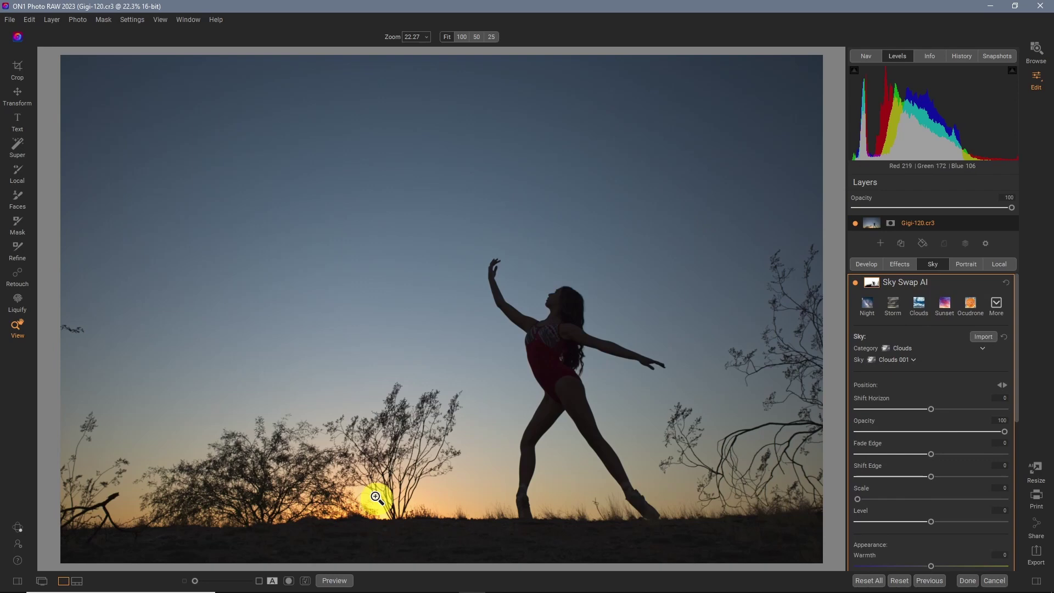
Apply the Sunset 022 sky and zoom to 100% around the dancer's foot
click(942, 305)
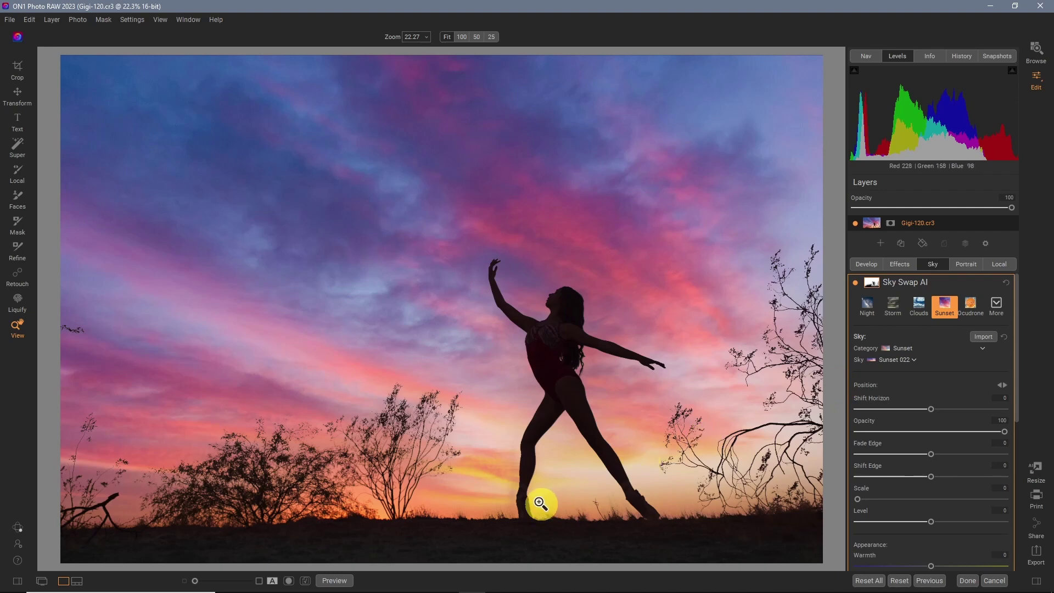
click(498, 514)
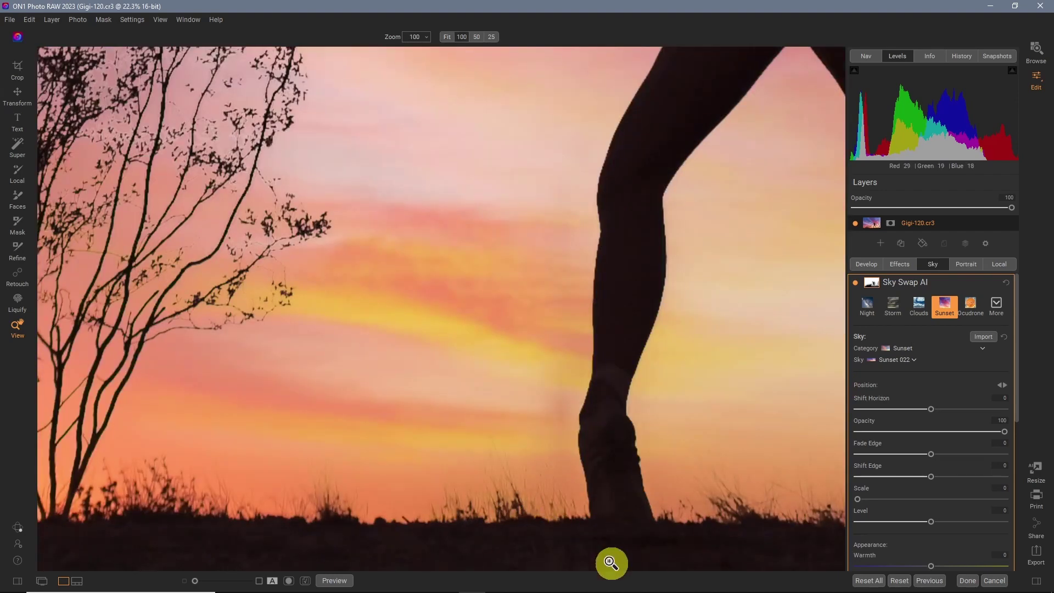
click(334, 581)
click(334, 581)
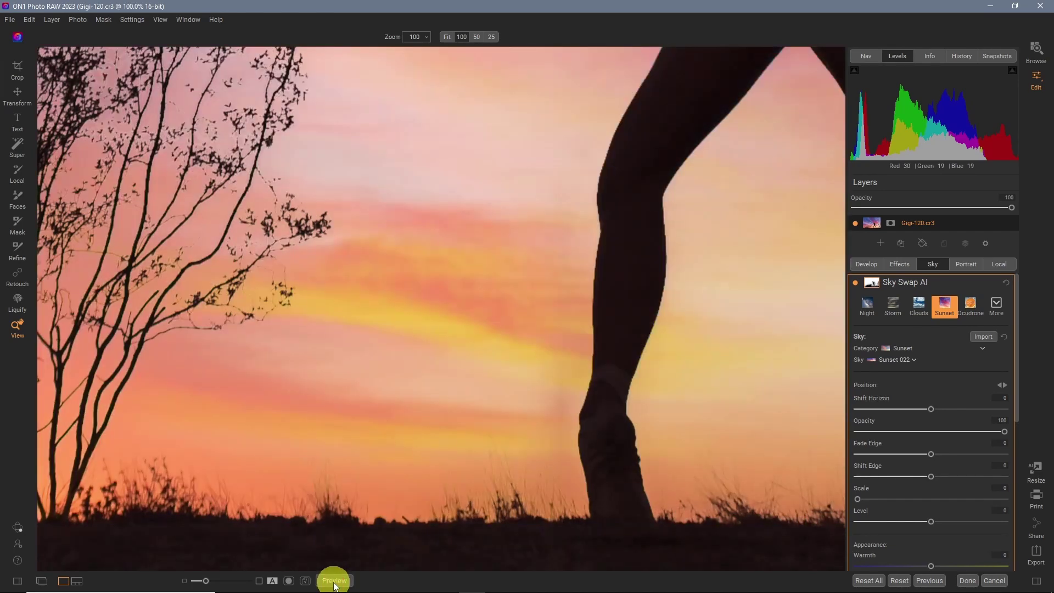
click(335, 581)
click(334, 581)
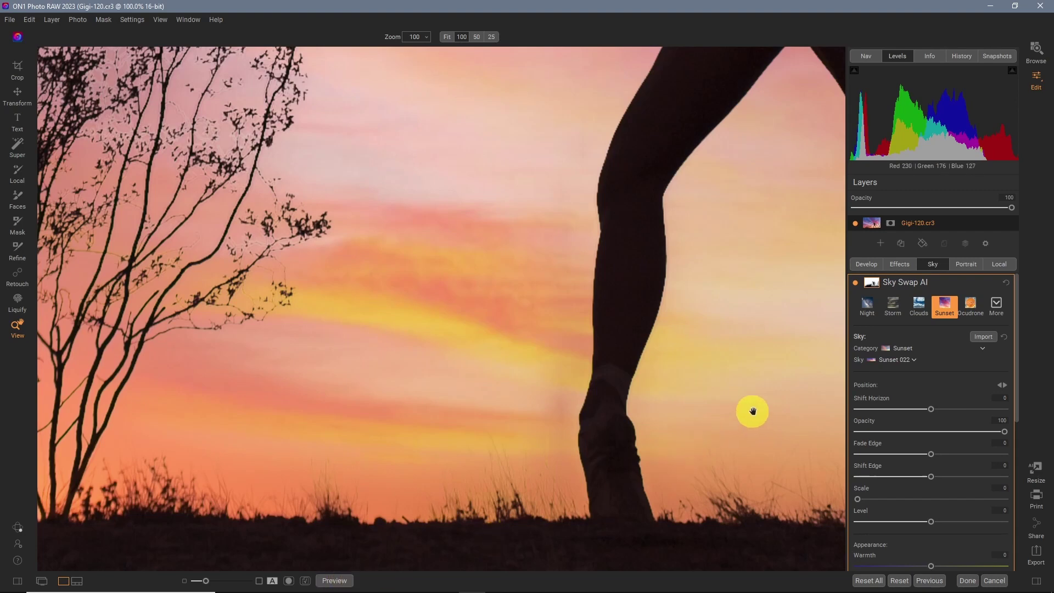
click(653, 448)
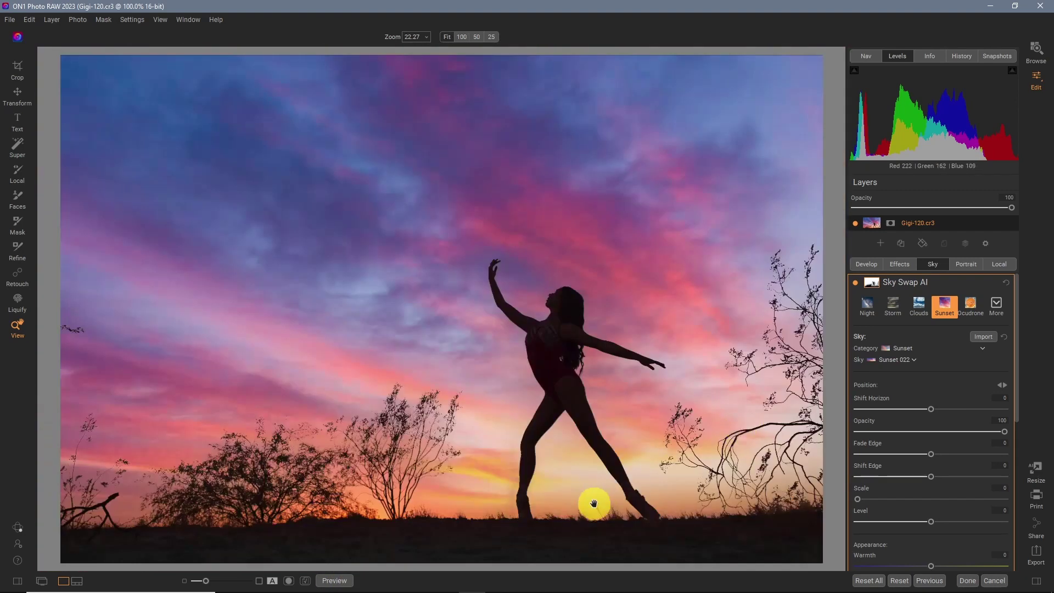
click(688, 437)
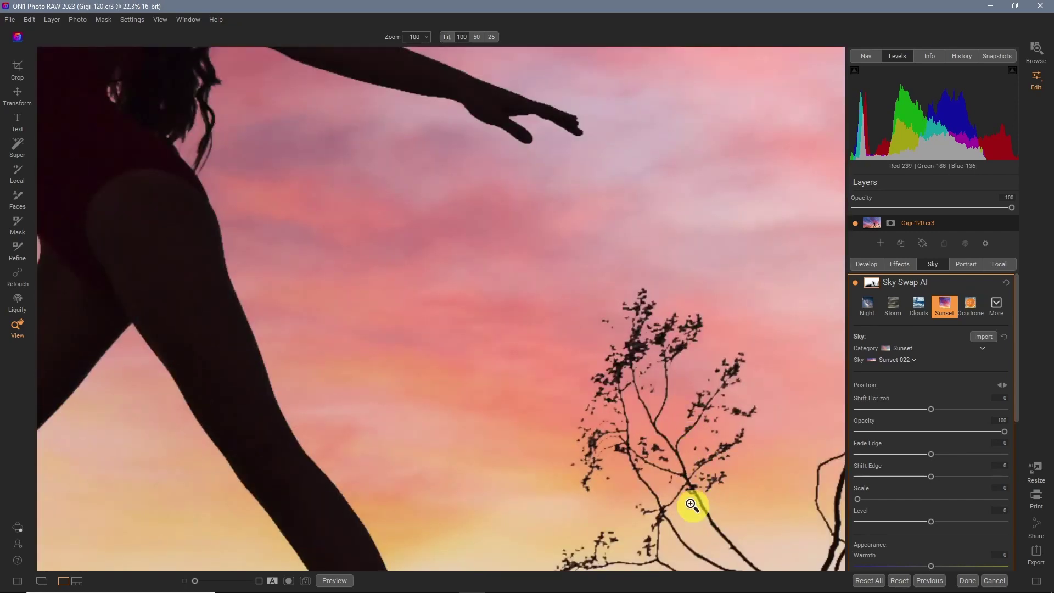
drag(690, 502, 677, 417)
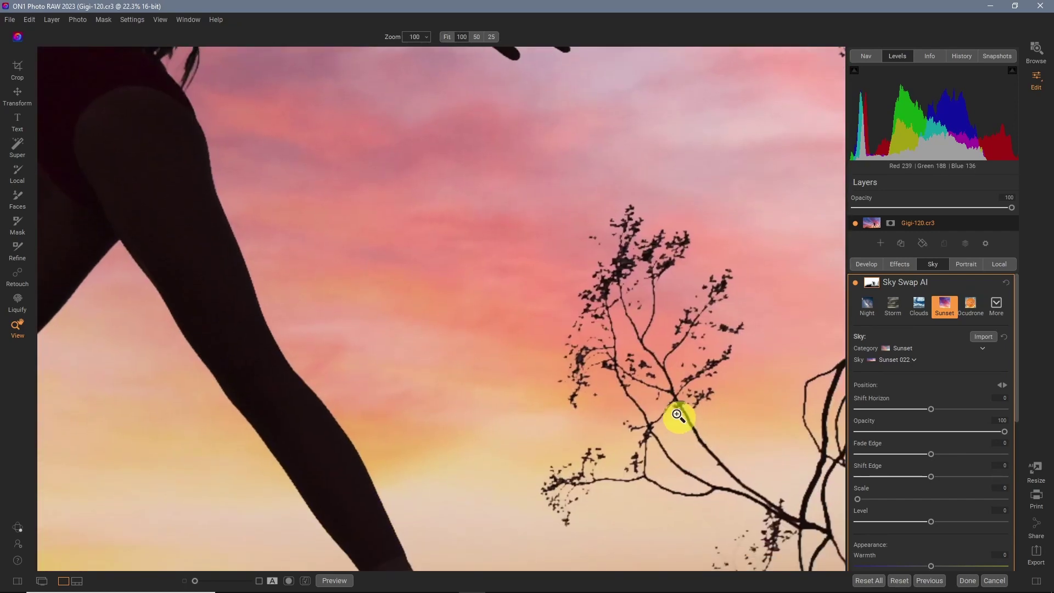
click(330, 579)
click(330, 580)
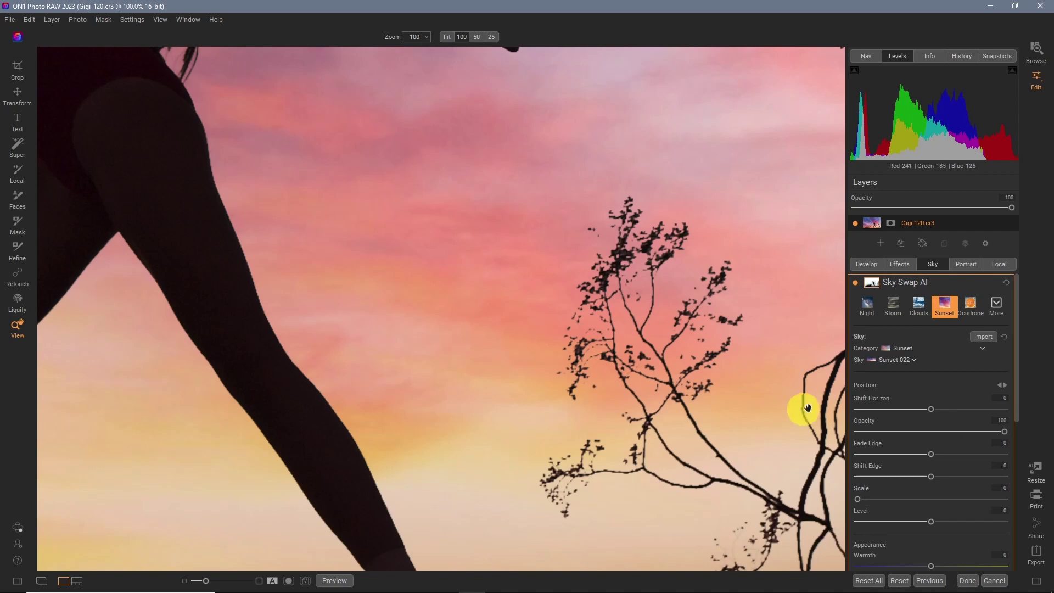
Set the Multiply foreground lighting to Foreground 54 and Distance 76
scroll(948, 433, down, 3)
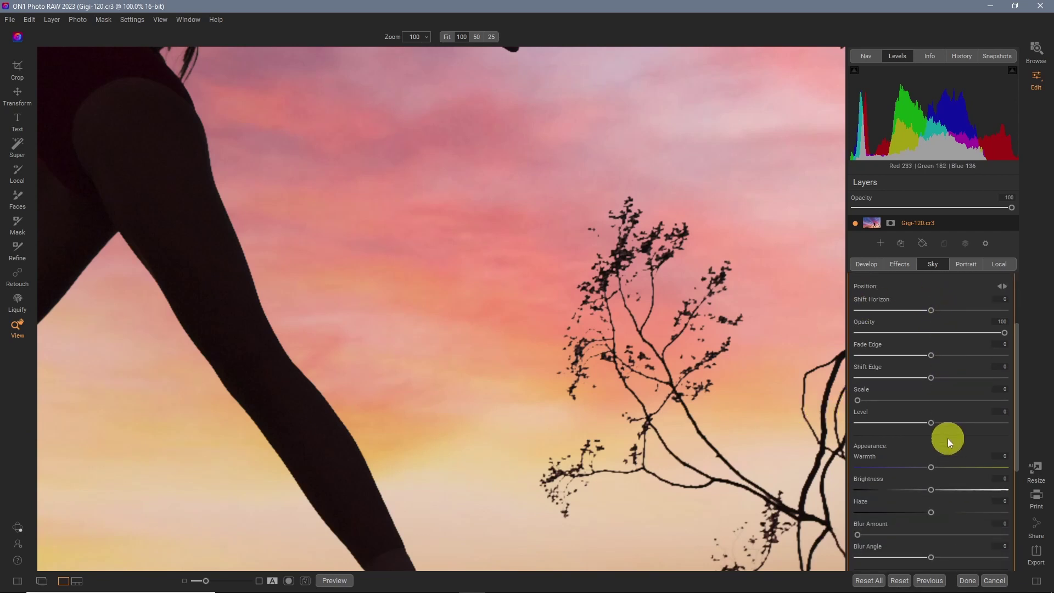
scroll(948, 438, down, 5)
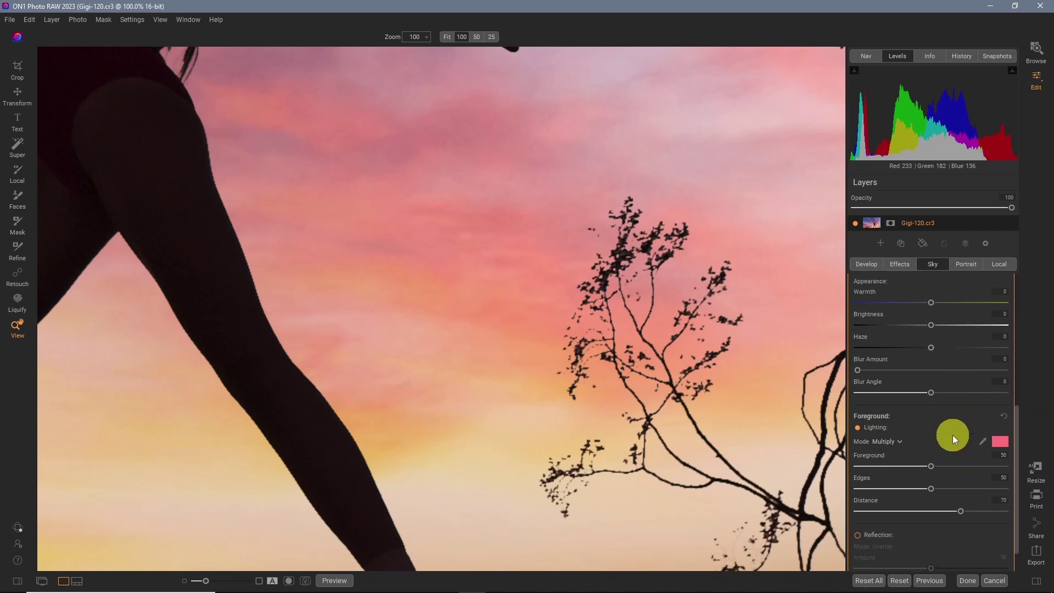
scroll(953, 434, down, 1)
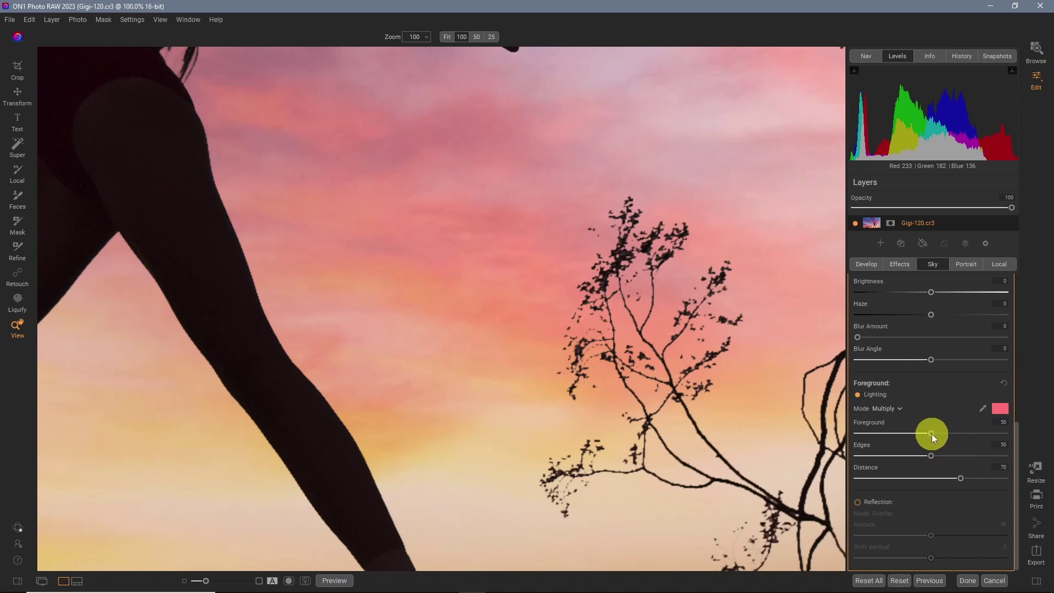
drag(932, 434, 980, 455)
scroll(697, 450, down, 1)
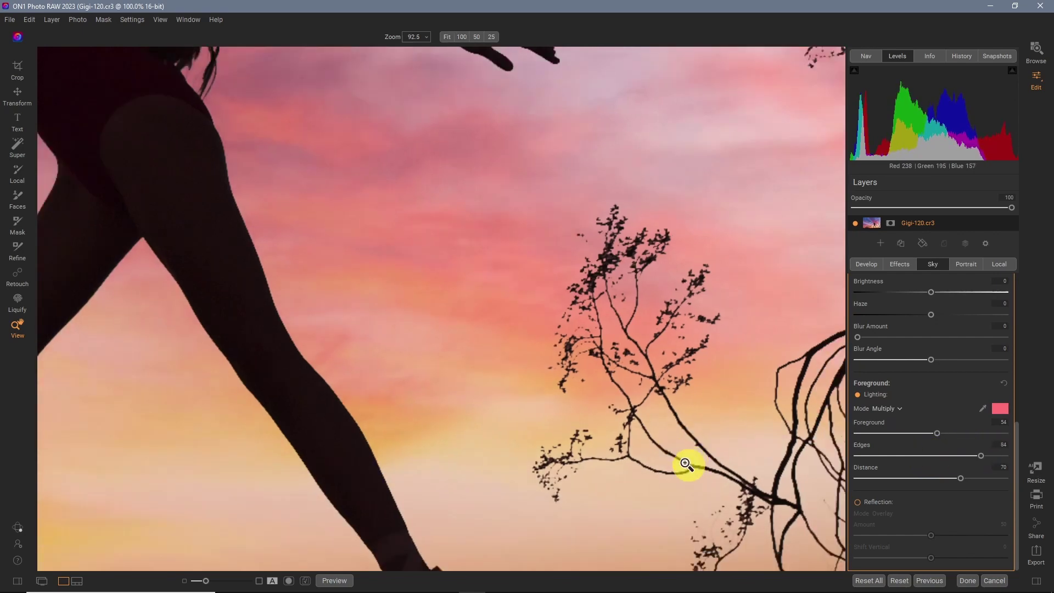
scroll(661, 473, down, 1)
scroll(666, 474, down, 1)
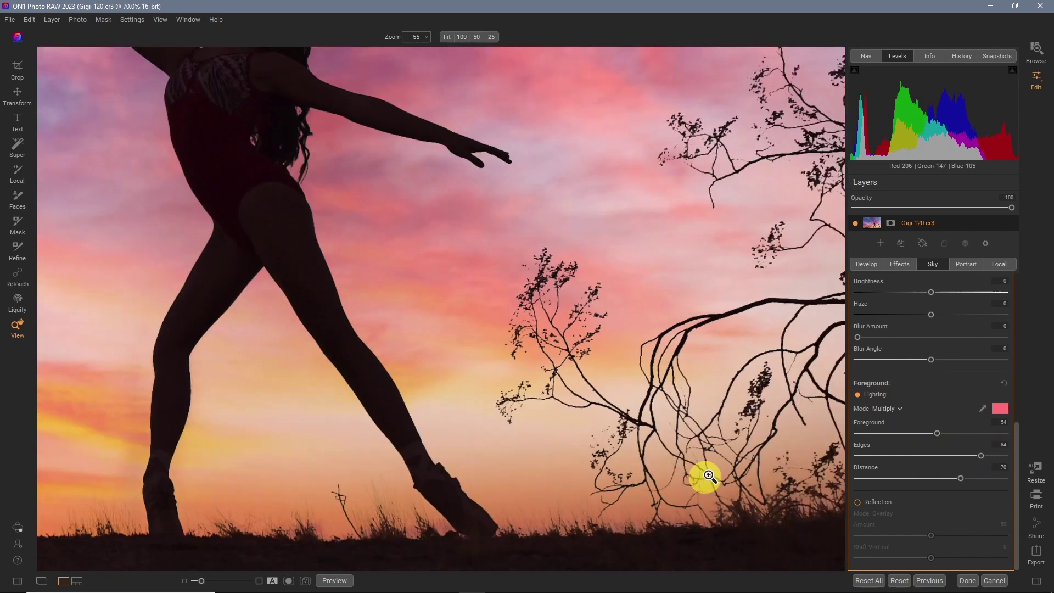
mouse_move(959, 479)
mouse_down()
mouse_move(995, 475)
mouse_move(912, 478)
mouse_move(975, 478)
mouse_up()
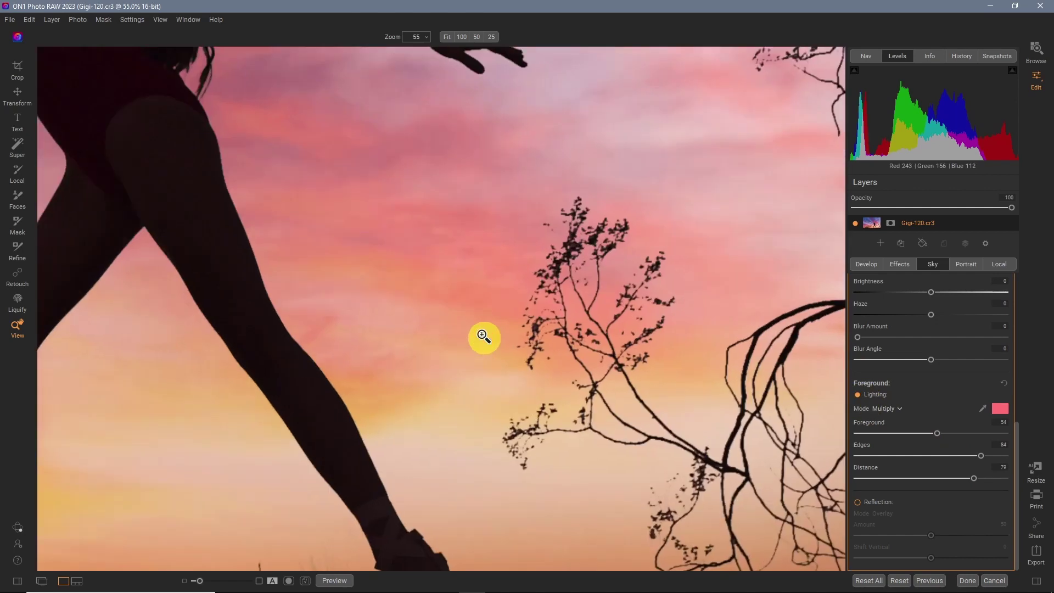
Fit the photo in view, remove the Sky Swap AI sky, and add a new layer
click(482, 339)
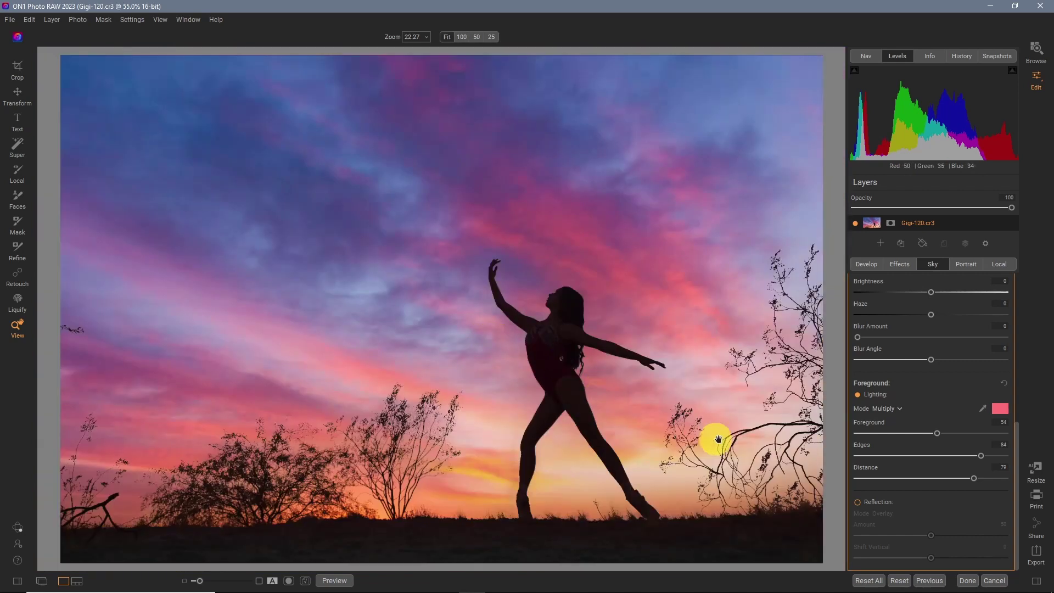
scroll(918, 380, up, 10)
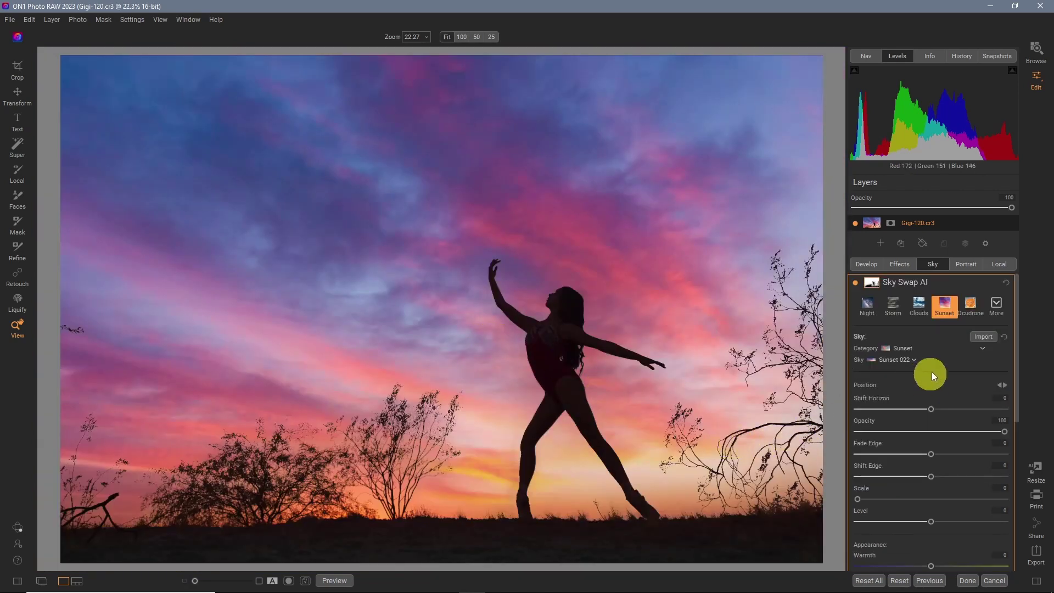
click(1009, 281)
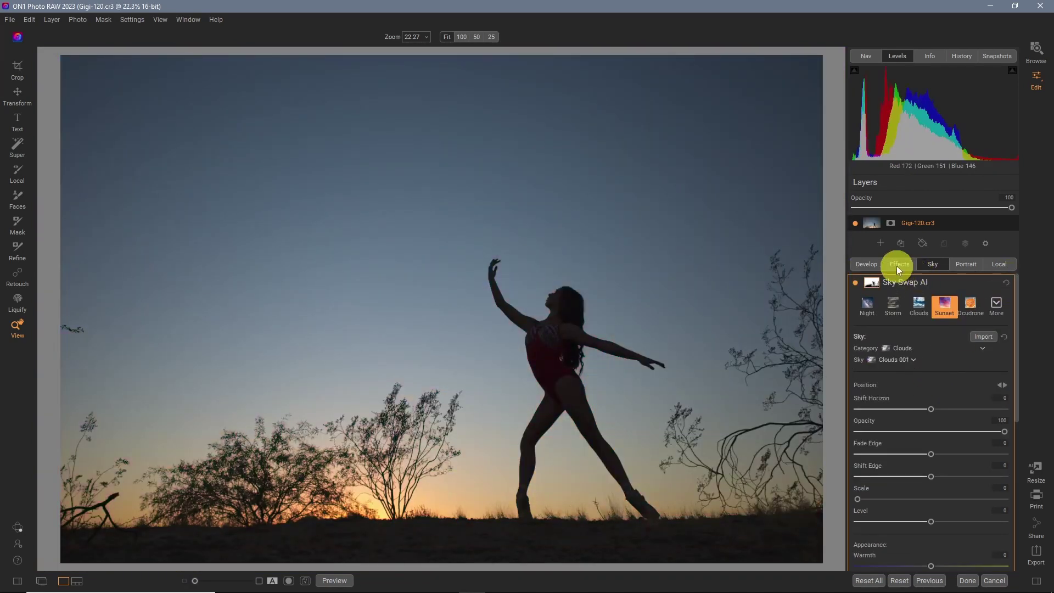
click(880, 243)
click(591, 342)
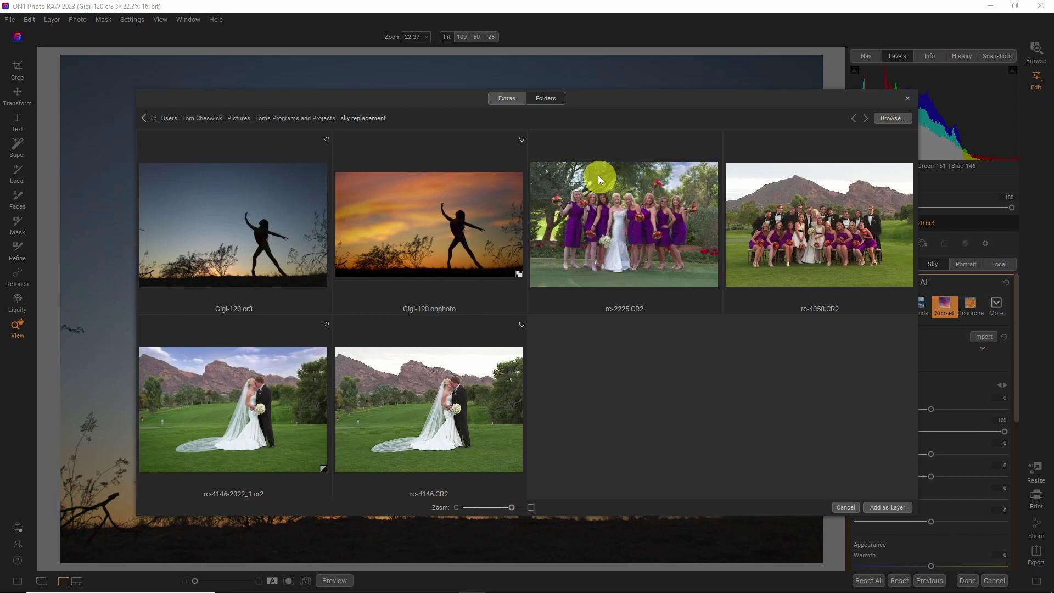
Add Sunset 022.jpg from Extras > ON1 Extras > Skies > Sunset as the layer
click(514, 100)
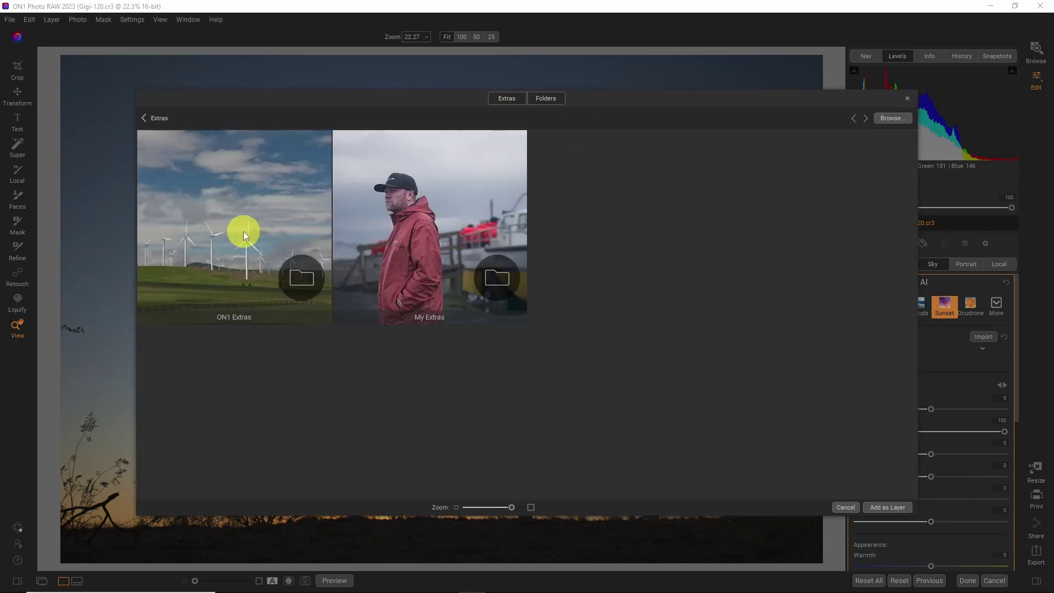
double_click(243, 232)
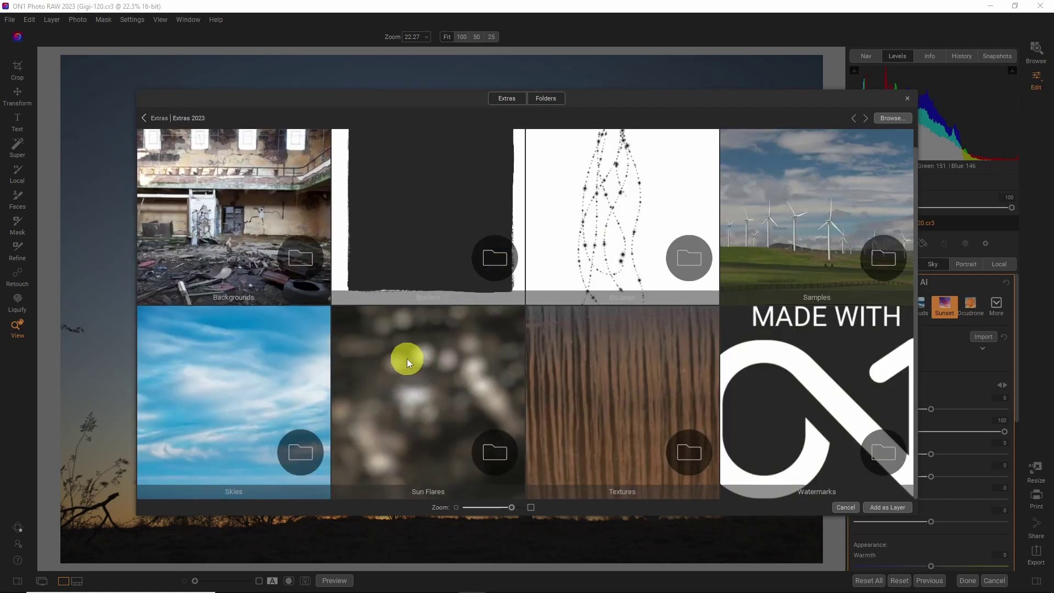
double_click(235, 409)
scroll(565, 305, down, 2)
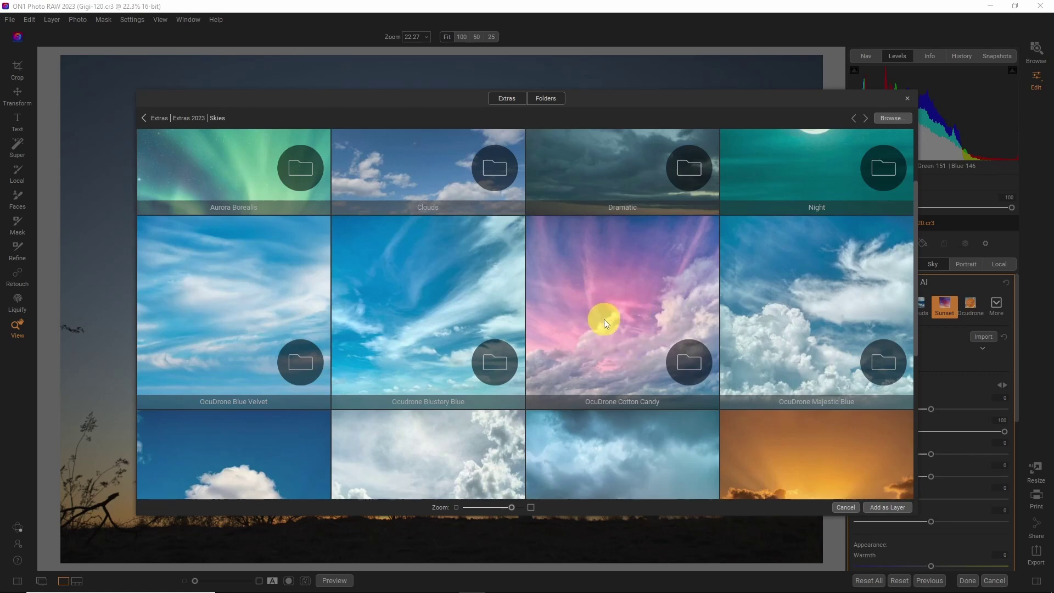
scroll(604, 319, down, 5)
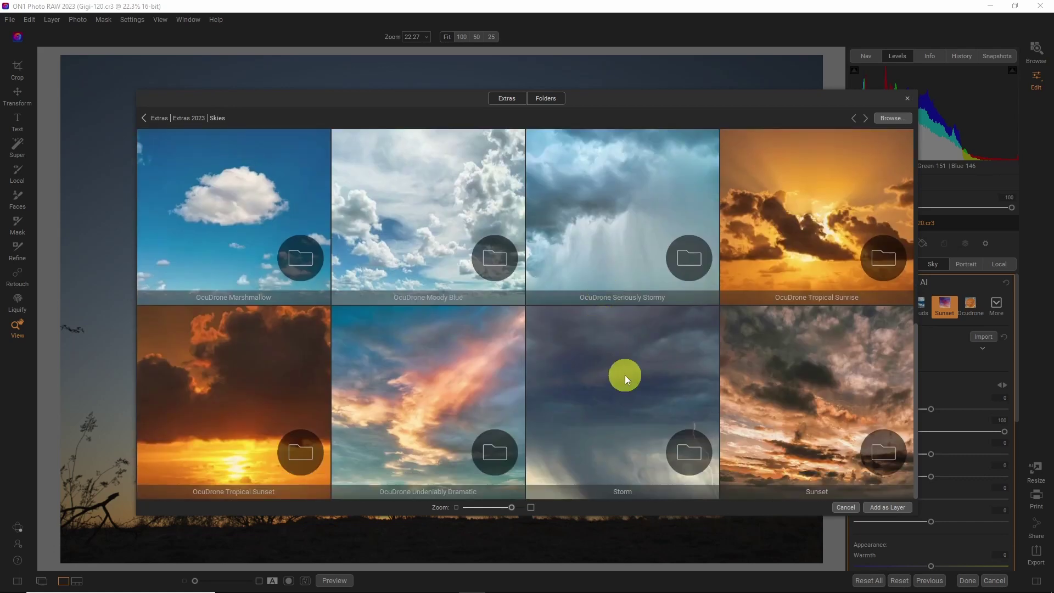
click(793, 393)
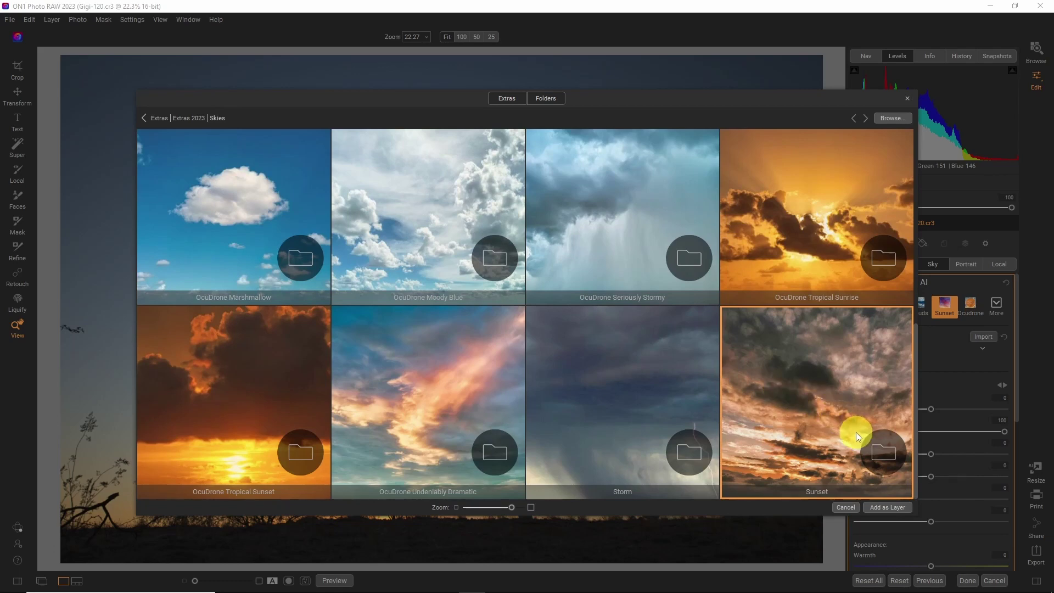
click(880, 459)
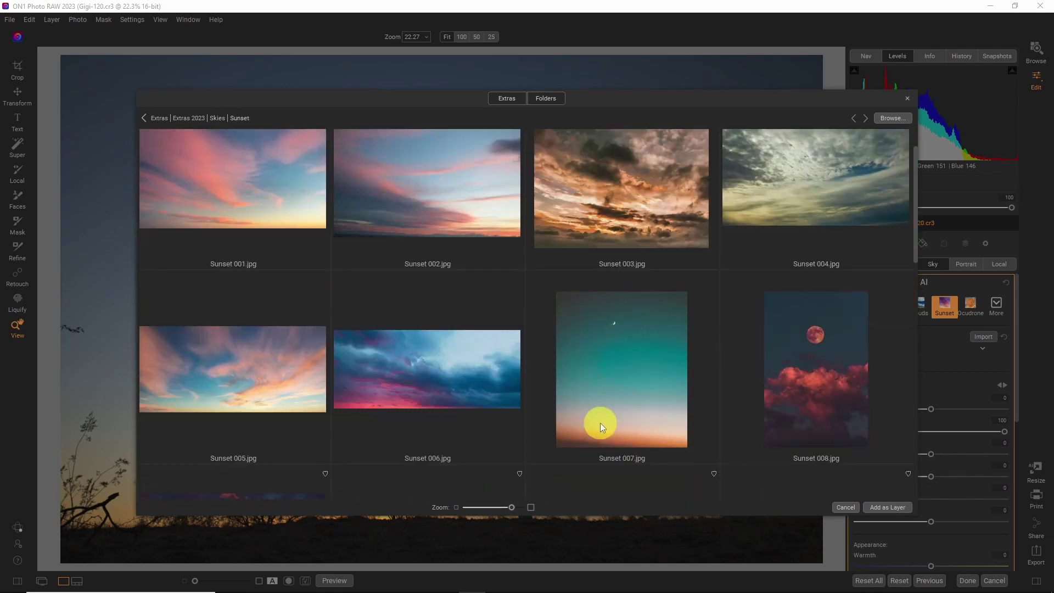
scroll(601, 422, down, 6)
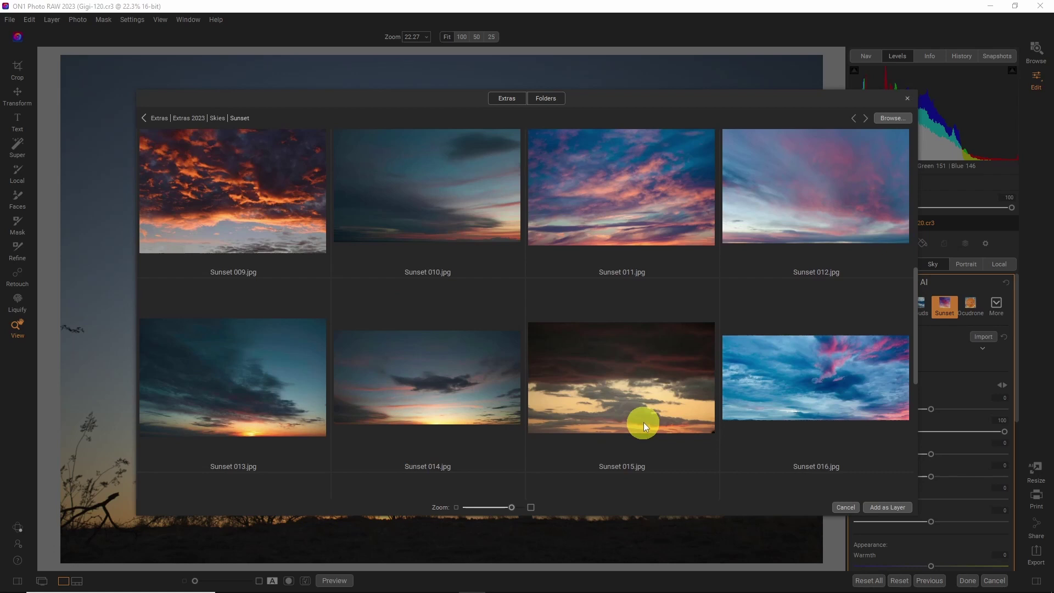
scroll(657, 414, down, 6)
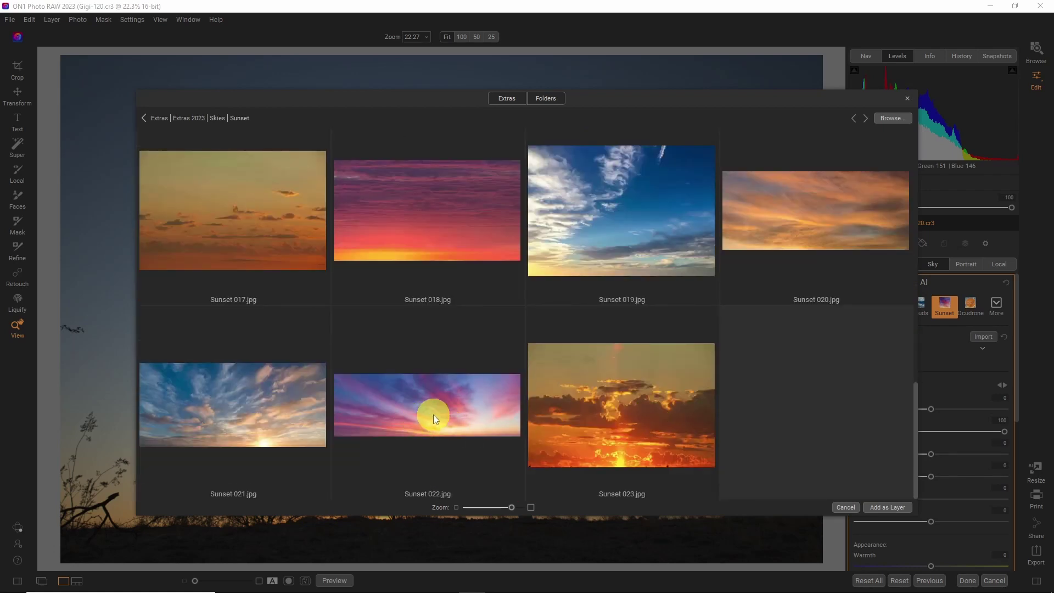
double_click(433, 416)
Stretch the Sunset 022 layer past the photo's lower-left and upper-right corners with Transform
scroll(456, 307, down, 10)
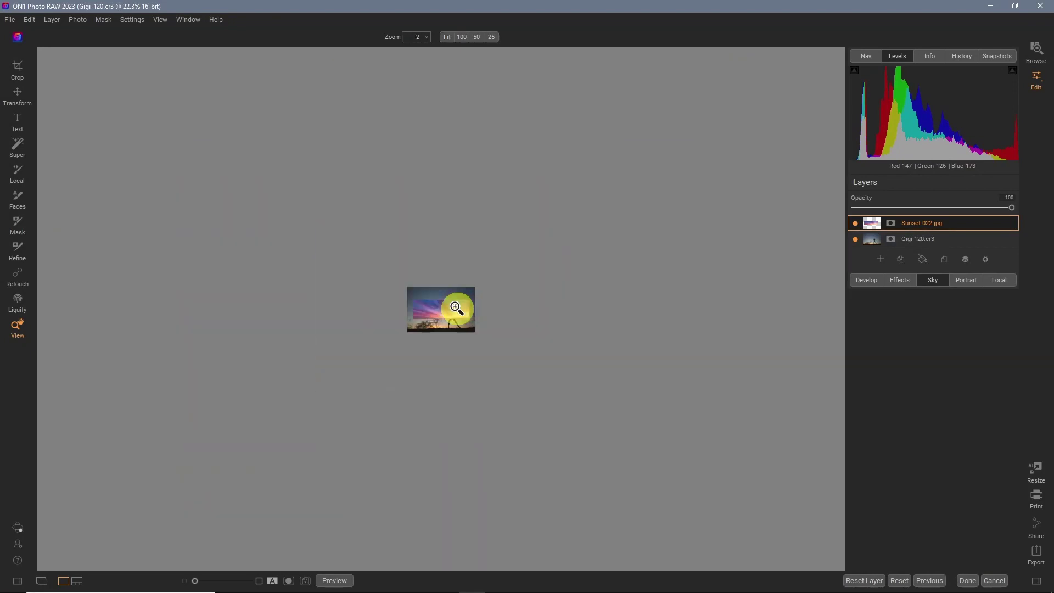
scroll(455, 308, up, 6)
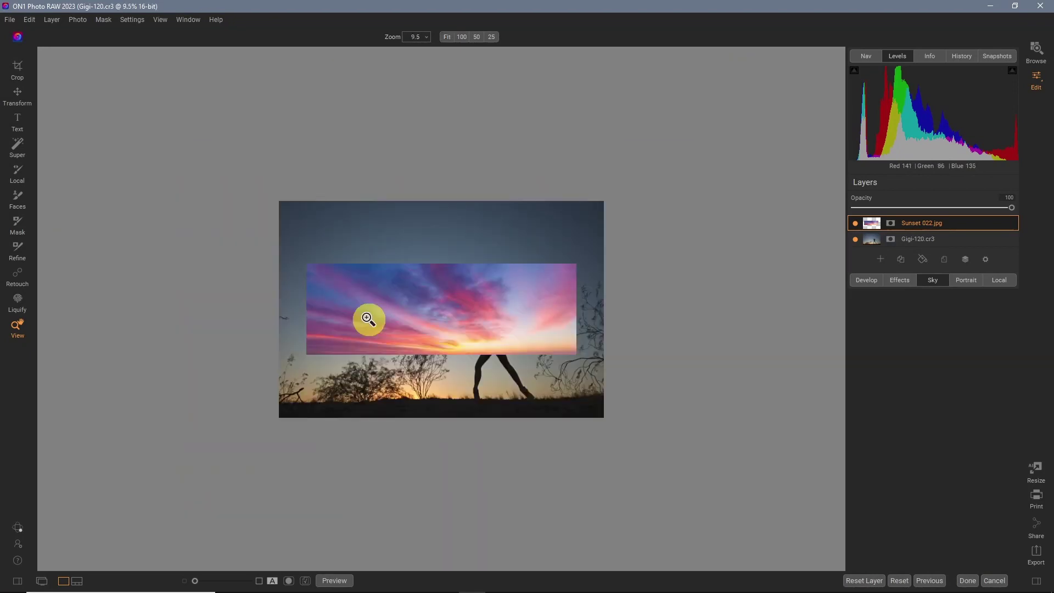
key(ctrl+equal)
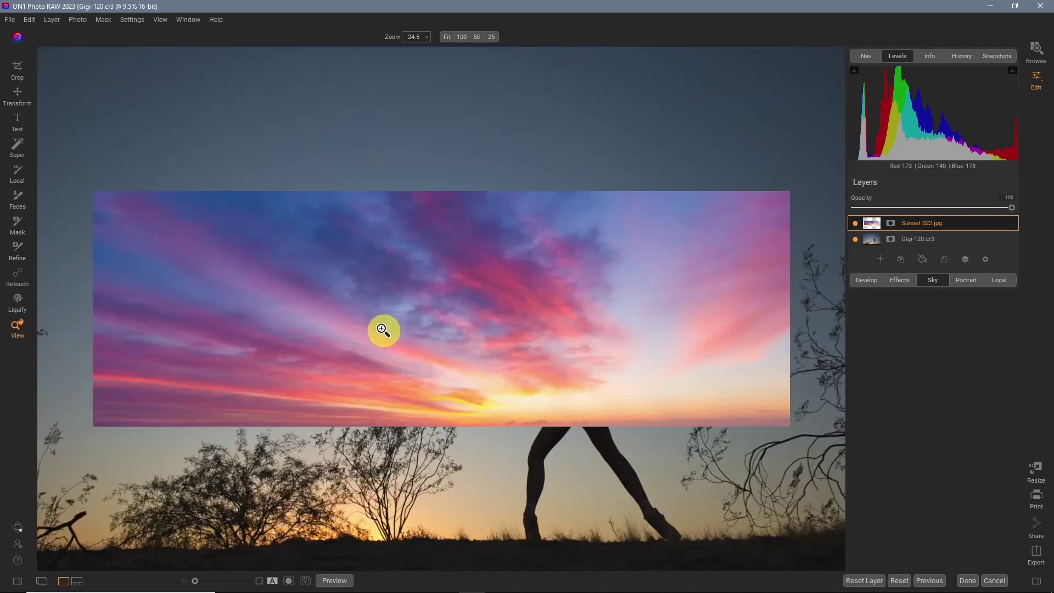
key(ctrl+minus)
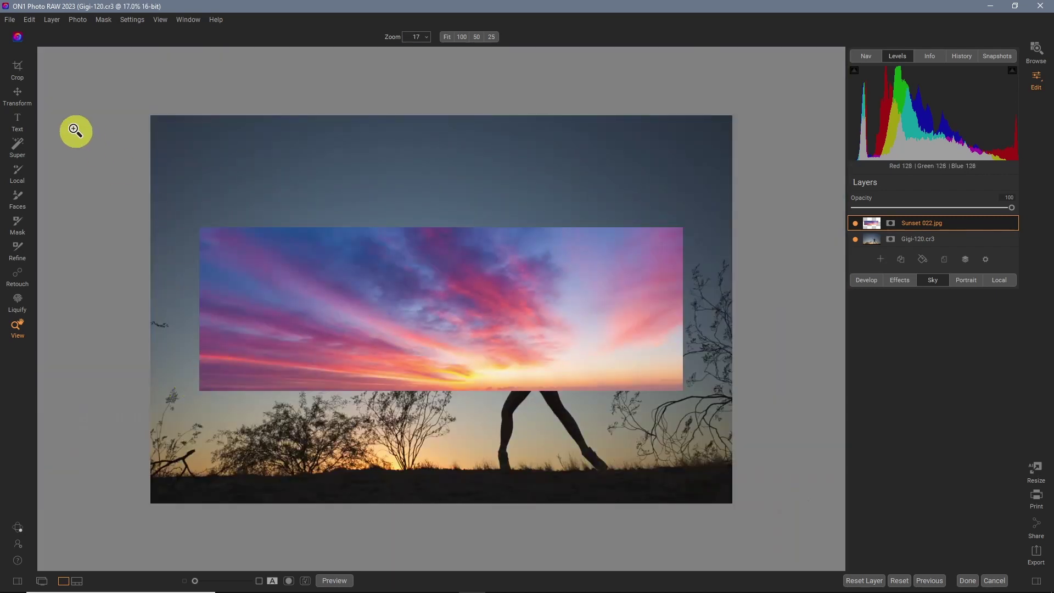
click(17, 92)
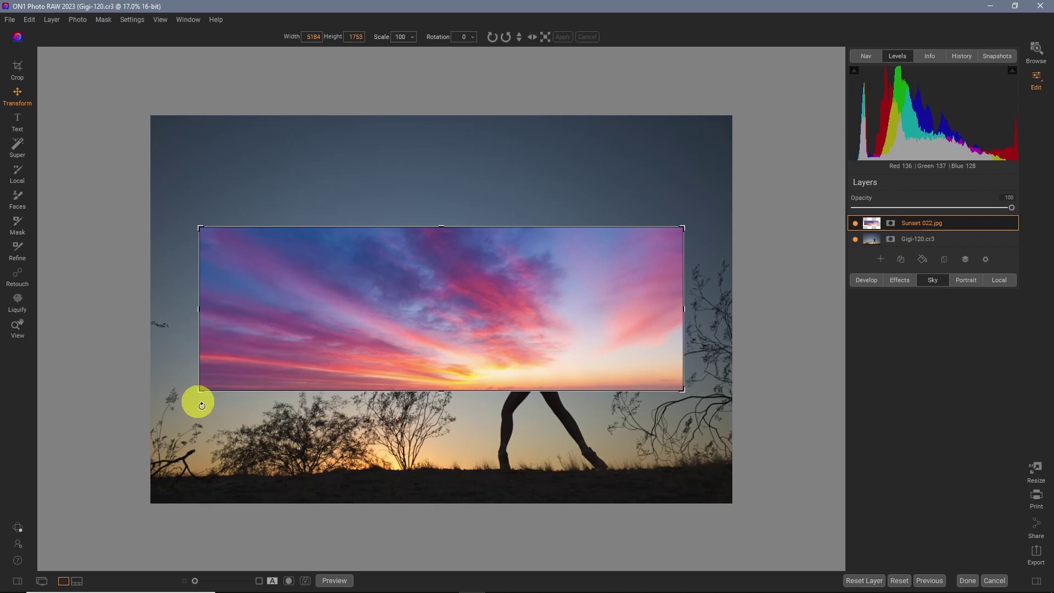
drag(200, 391, 83, 481)
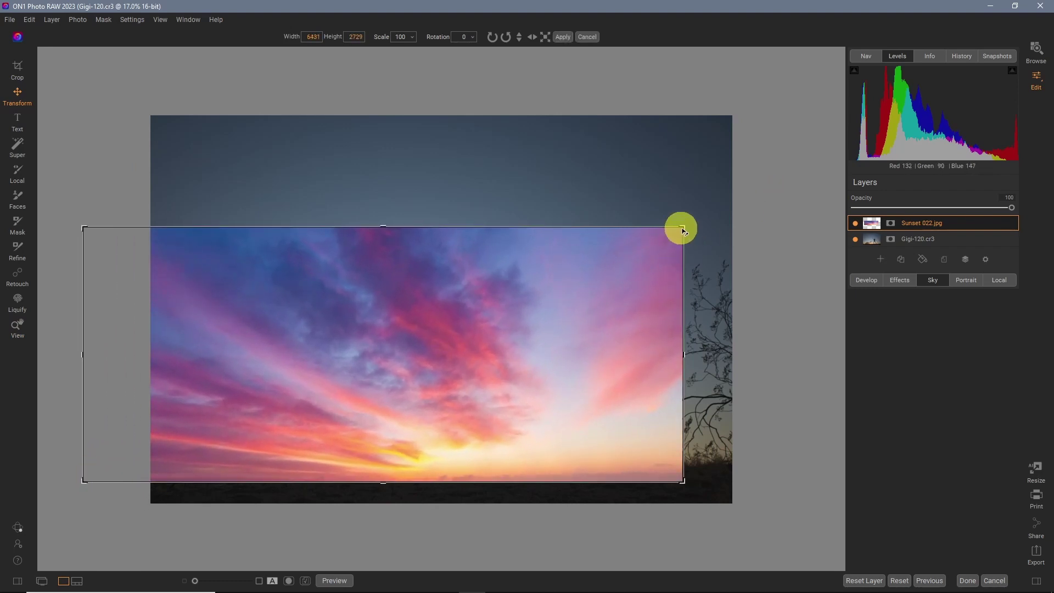
drag(683, 228, 822, 112)
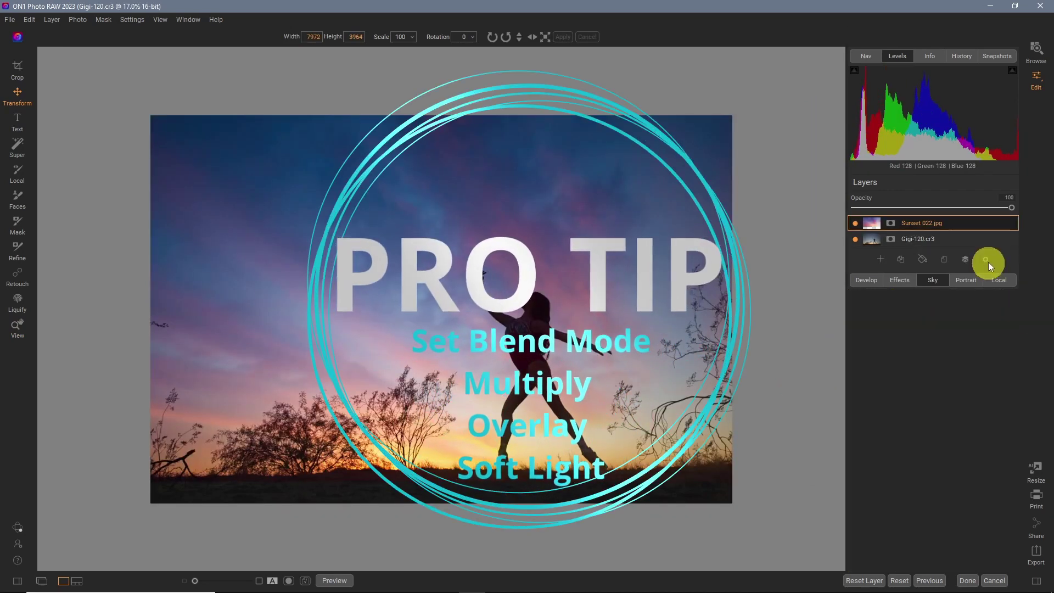
Set the Sunset 022 layer's blend mode to Multiply
click(986, 261)
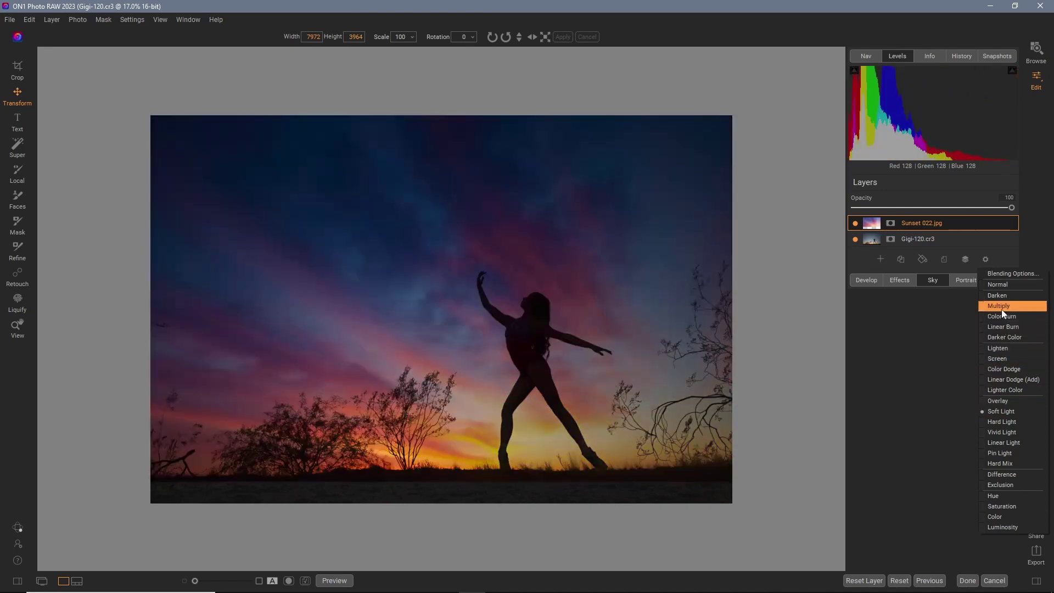
click(1002, 309)
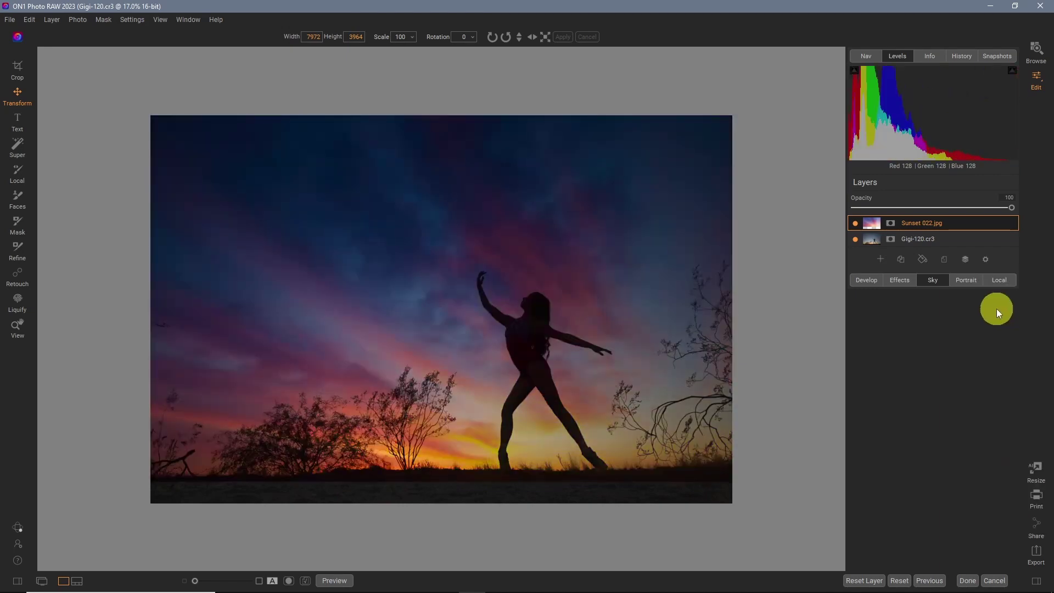
click(864, 281)
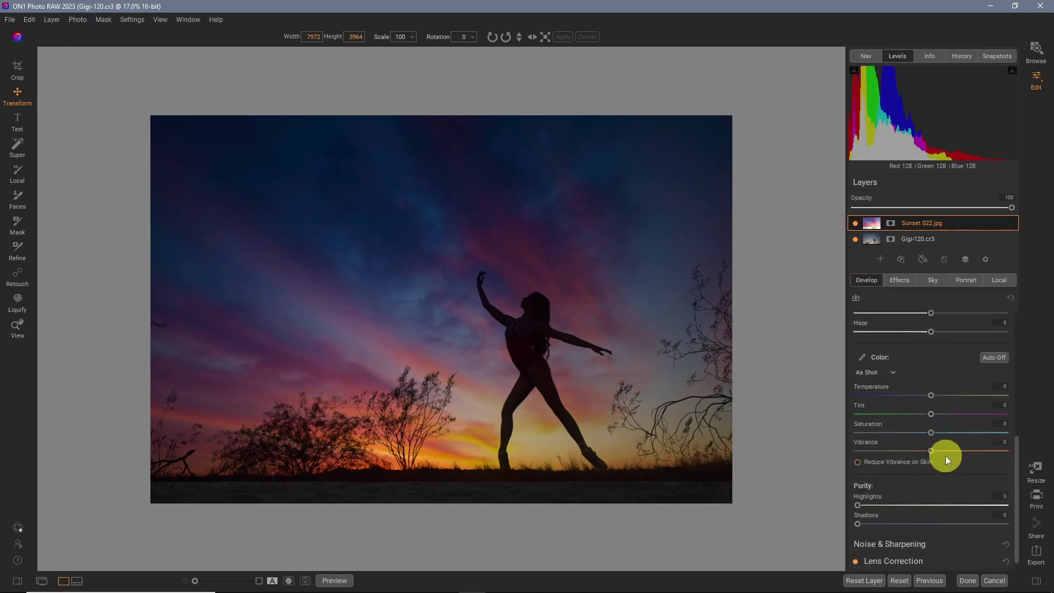
Raise the Sunset 022 layer's Exposure to about 0.95 in the Tone panel
scroll(948, 453, up, 5)
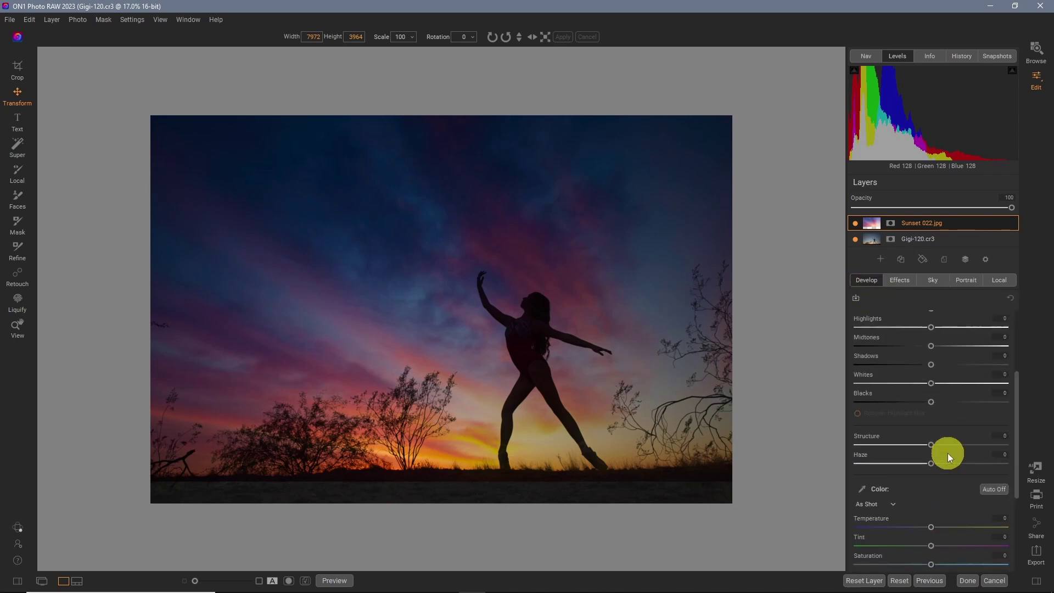
drag(932, 390, 941, 394)
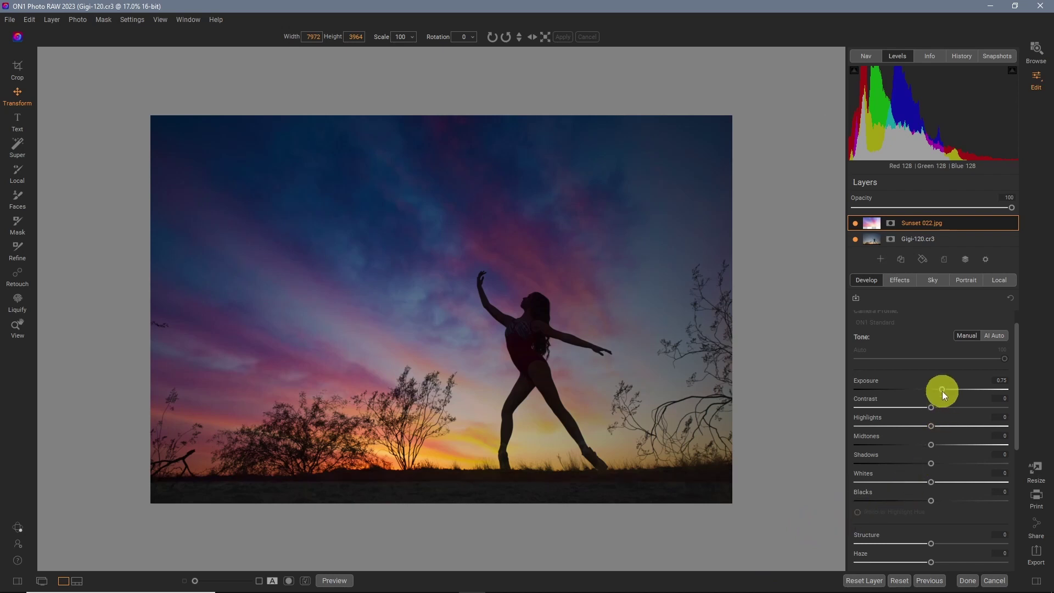
mouse_move(942, 390)
mouse_down()
mouse_move(973, 391)
mouse_move(945, 388)
mouse_up()
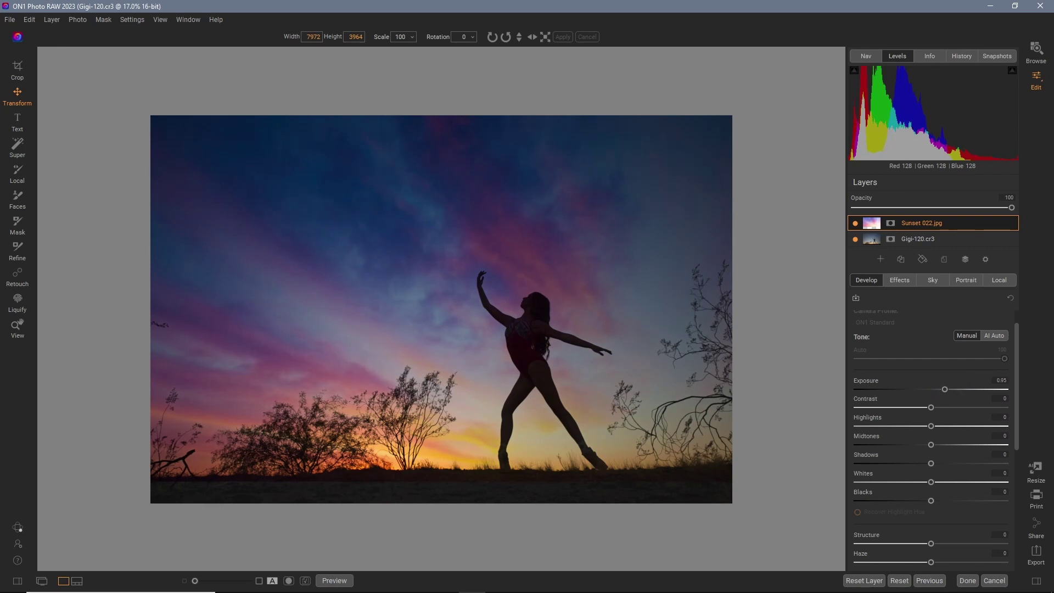